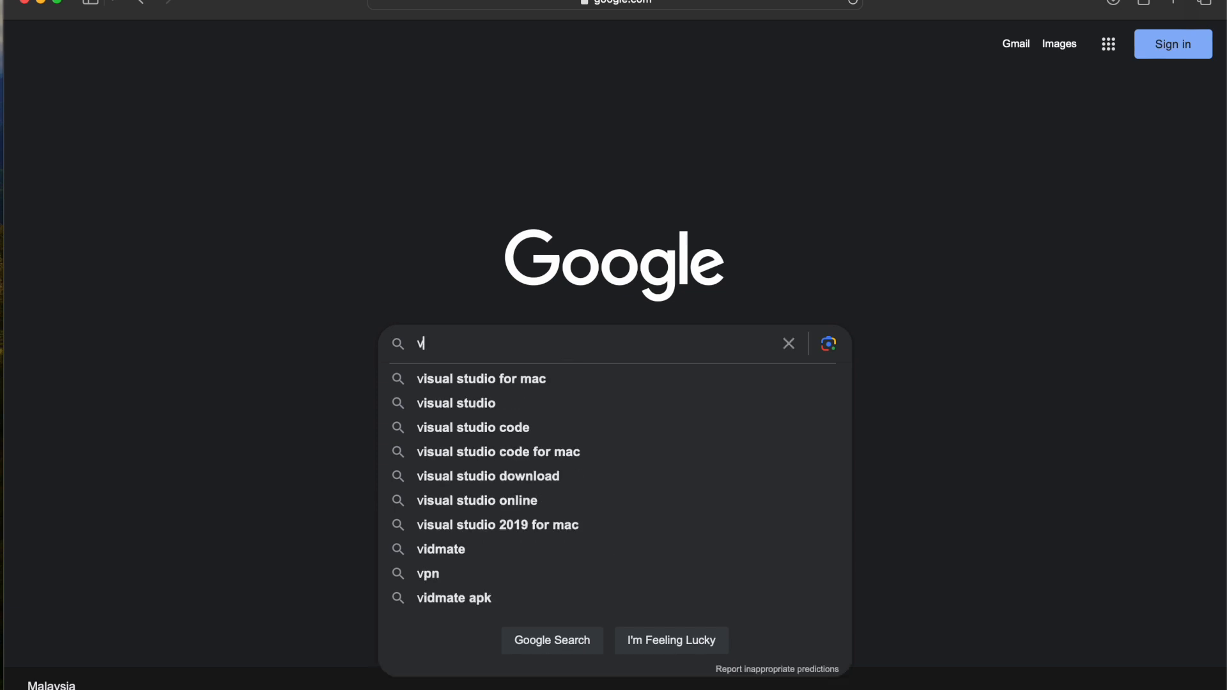
Step: Search Google for "visual studio for mac" and open Microsoft's Visual Studio 2022 for Mac result
{"action": "key", "text": "BackSpace"}
{"action": "type", "text": "is"}
{"action": "key", "text": "Down"}
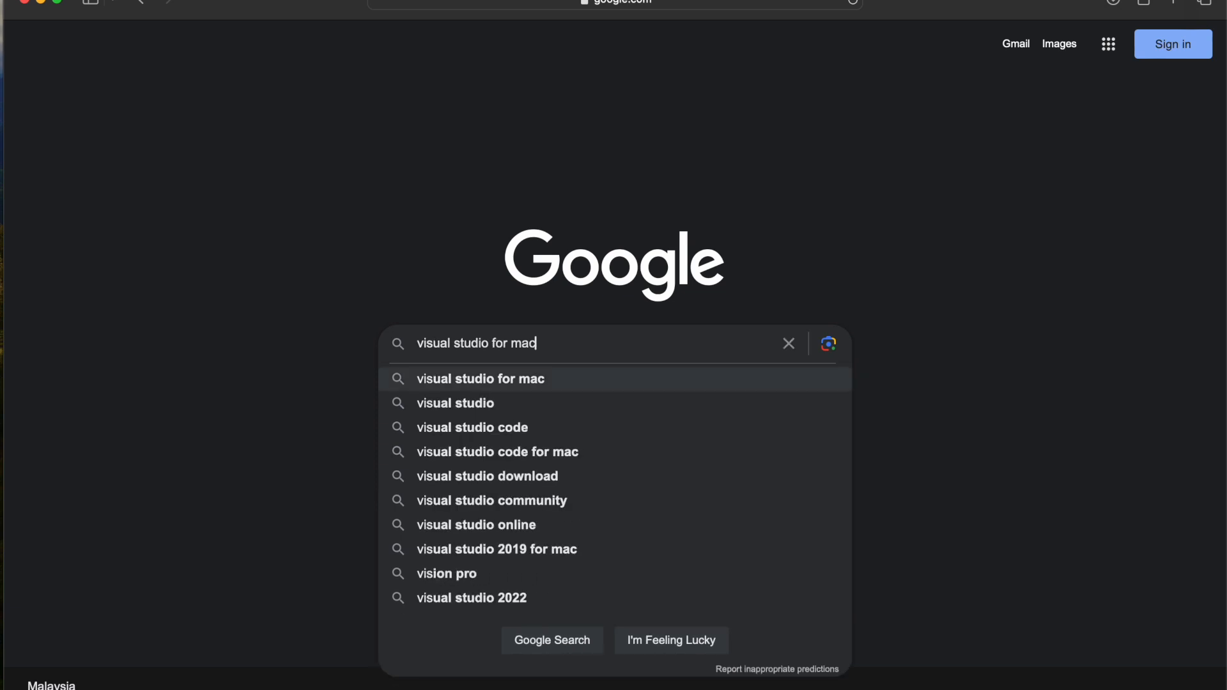
{"action": "key", "text": "Return"}
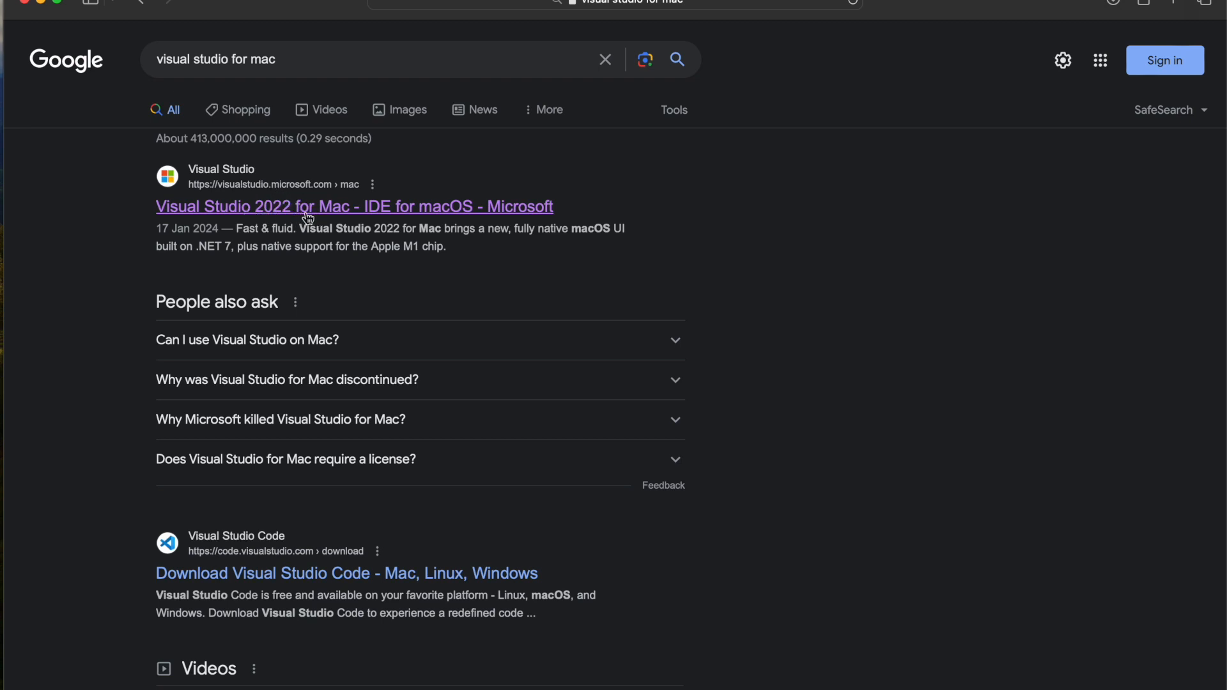
{"action": "left_click", "coordinate": [377, 210]}
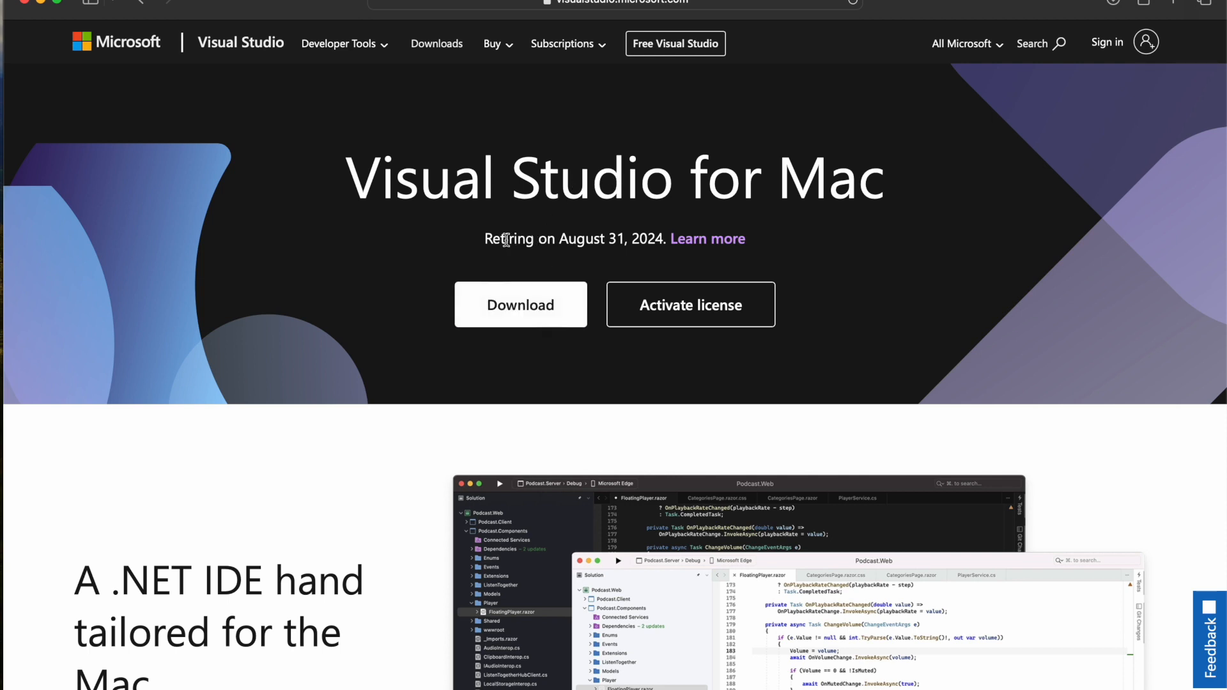
Step: Highlight the retirement notice on the Visual Studio for Mac page, and go on to the downloads page
{"action": "left_click_drag", "start_coordinate": [487, 238], "coordinate": [665, 239]}
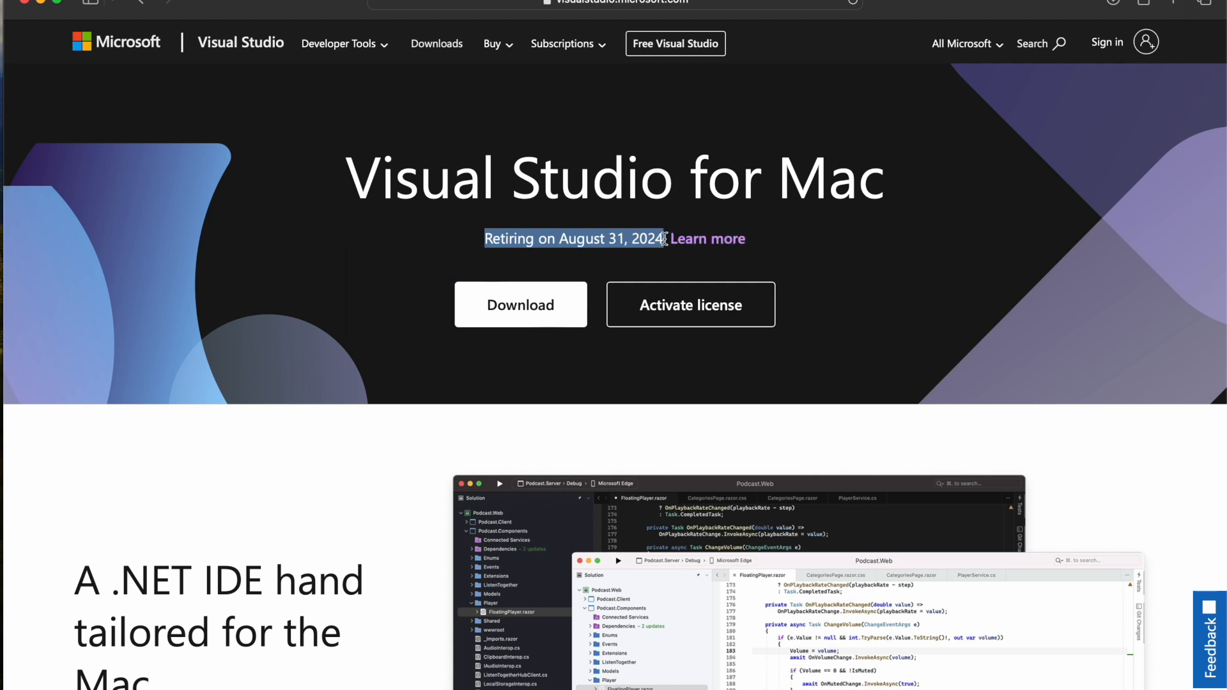
{"action": "left_click", "coordinate": [628, 230]}
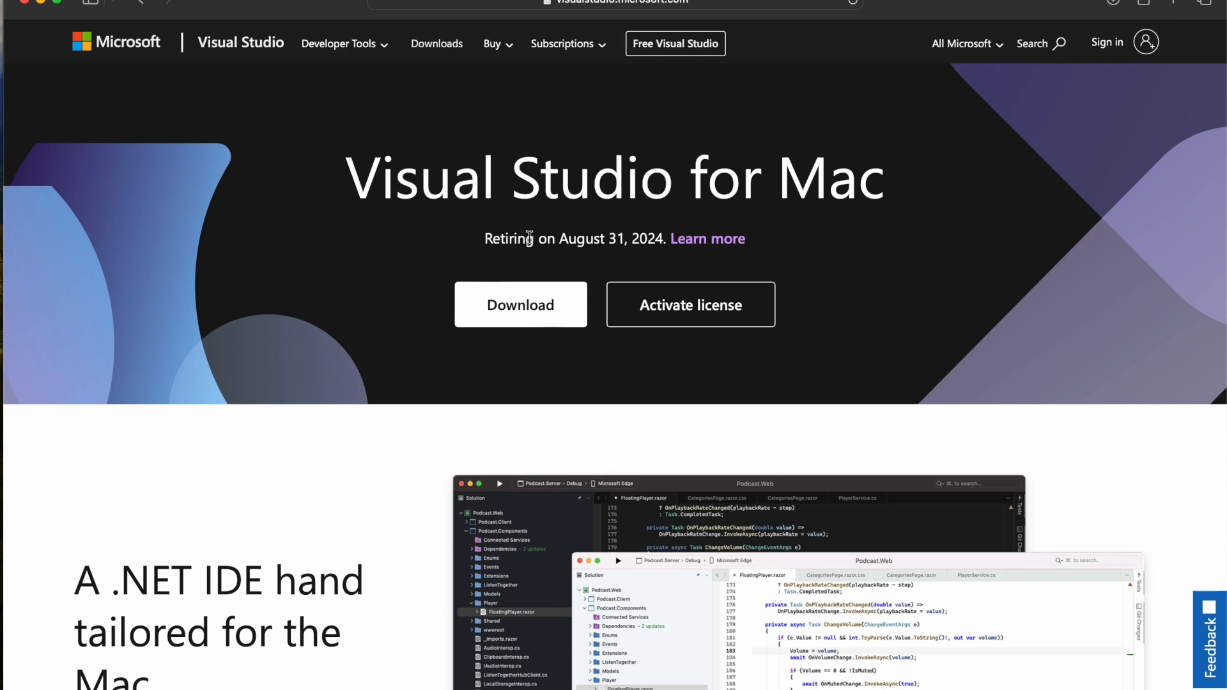
{"action": "left_click", "coordinate": [514, 310]}
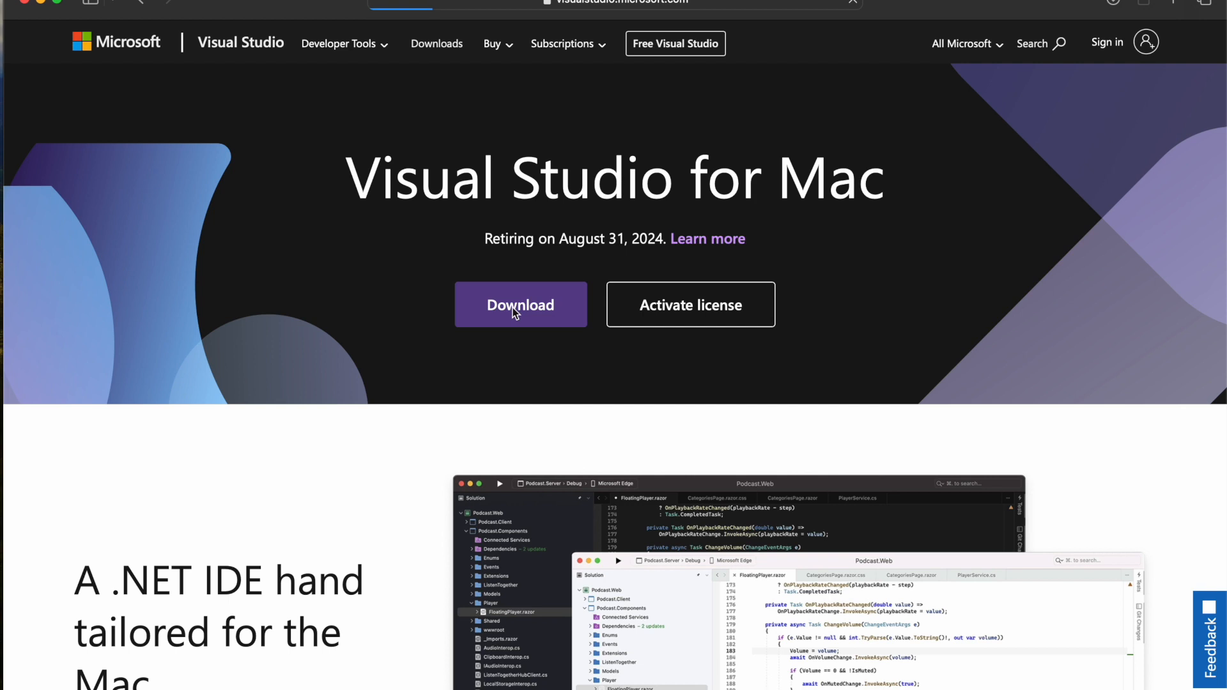
Step: Try the free download of the Visual Studio 2022 Community edition
{"action": "scroll", "coordinate": [461, 414], "scroll_direction": "down", "scroll_amount": 2}
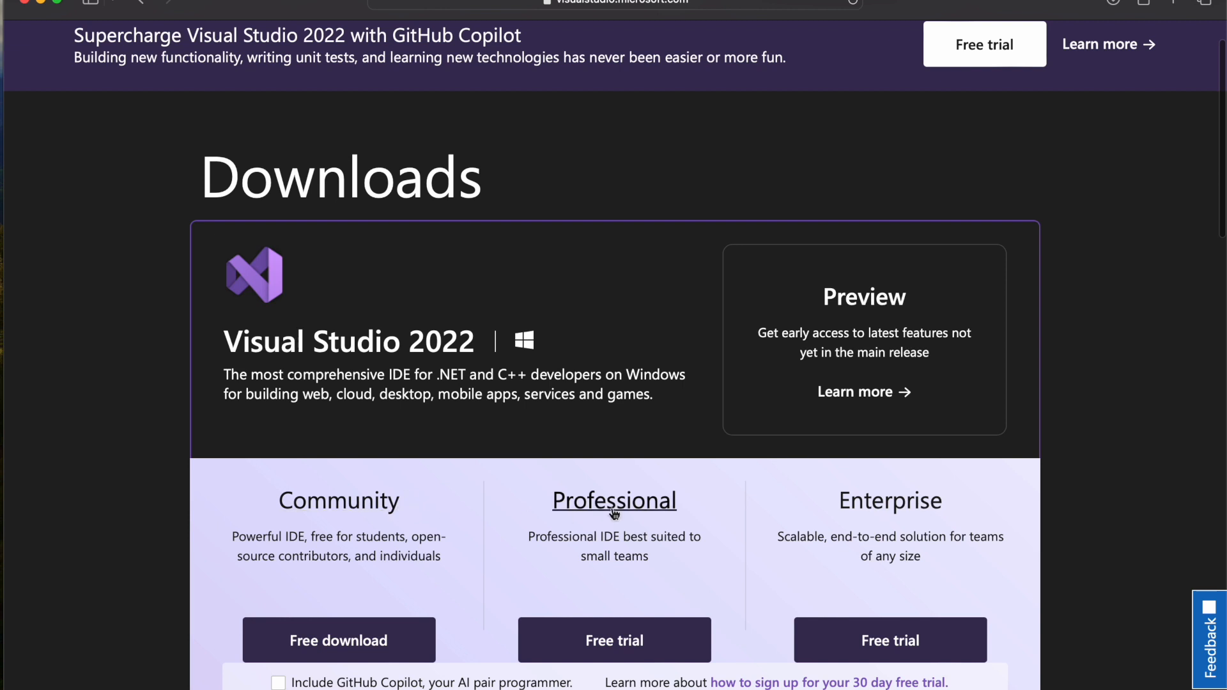
{"action": "scroll", "coordinate": [485, 509], "scroll_direction": "down", "scroll_amount": 2}
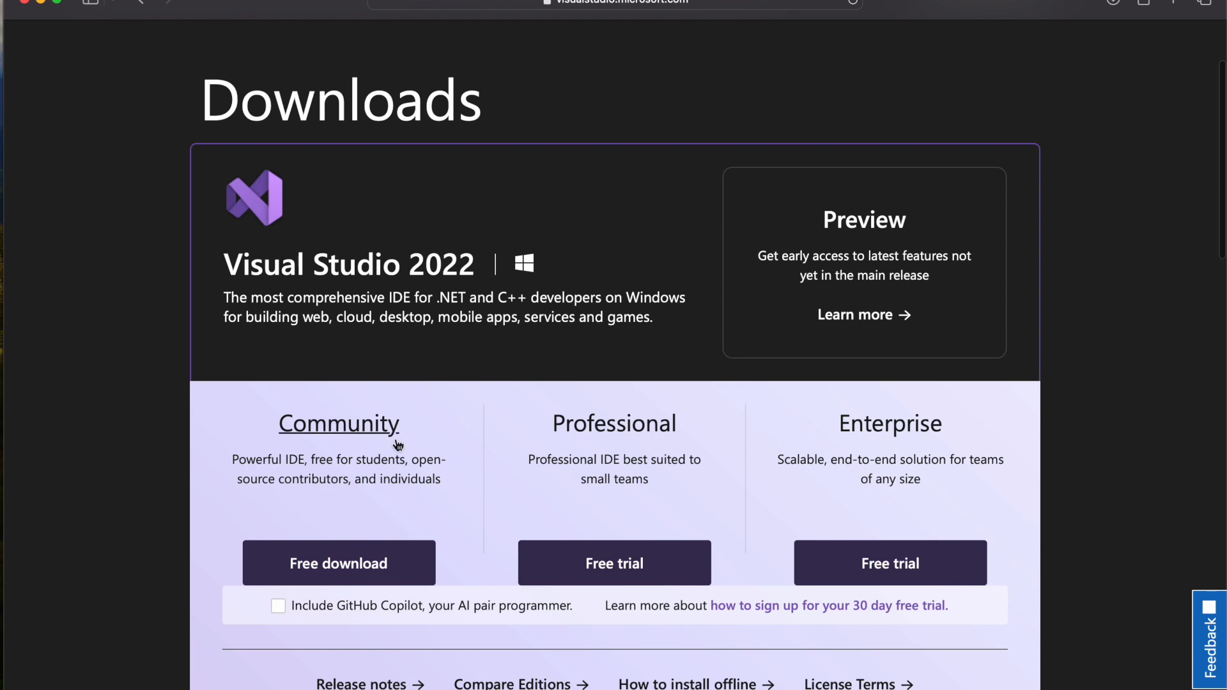
{"action": "scroll", "coordinate": [439, 349], "scroll_direction": "up", "scroll_amount": 1}
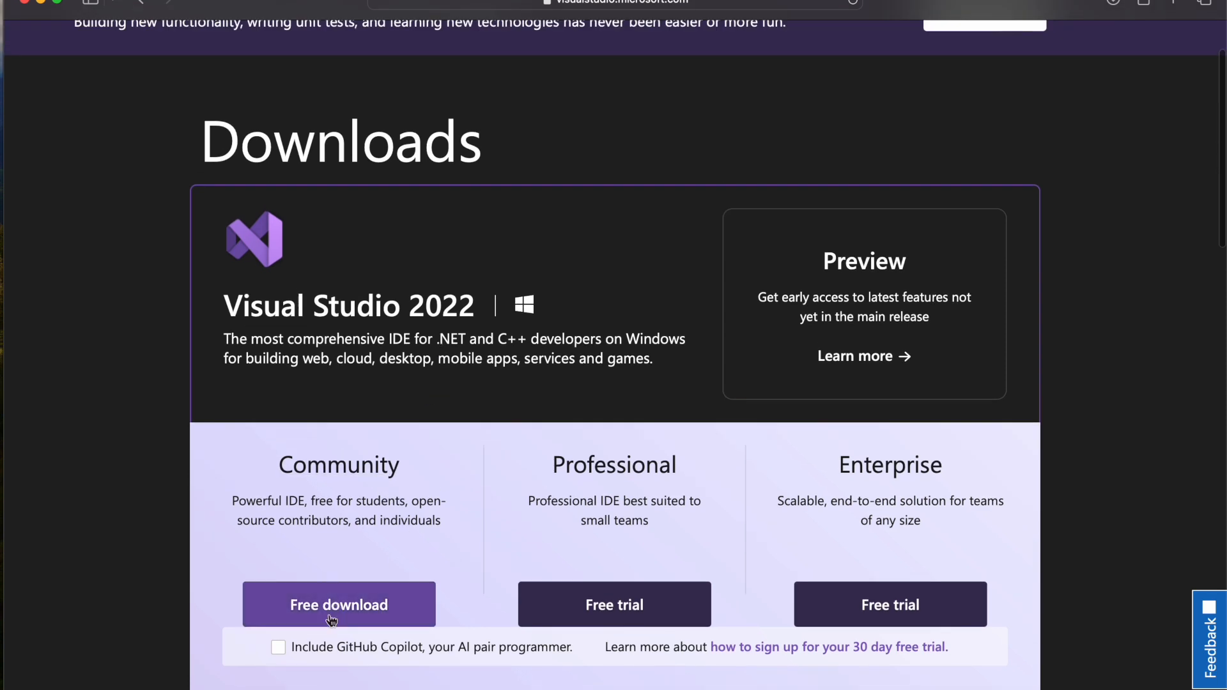
{"action": "left_click", "coordinate": [350, 593]}
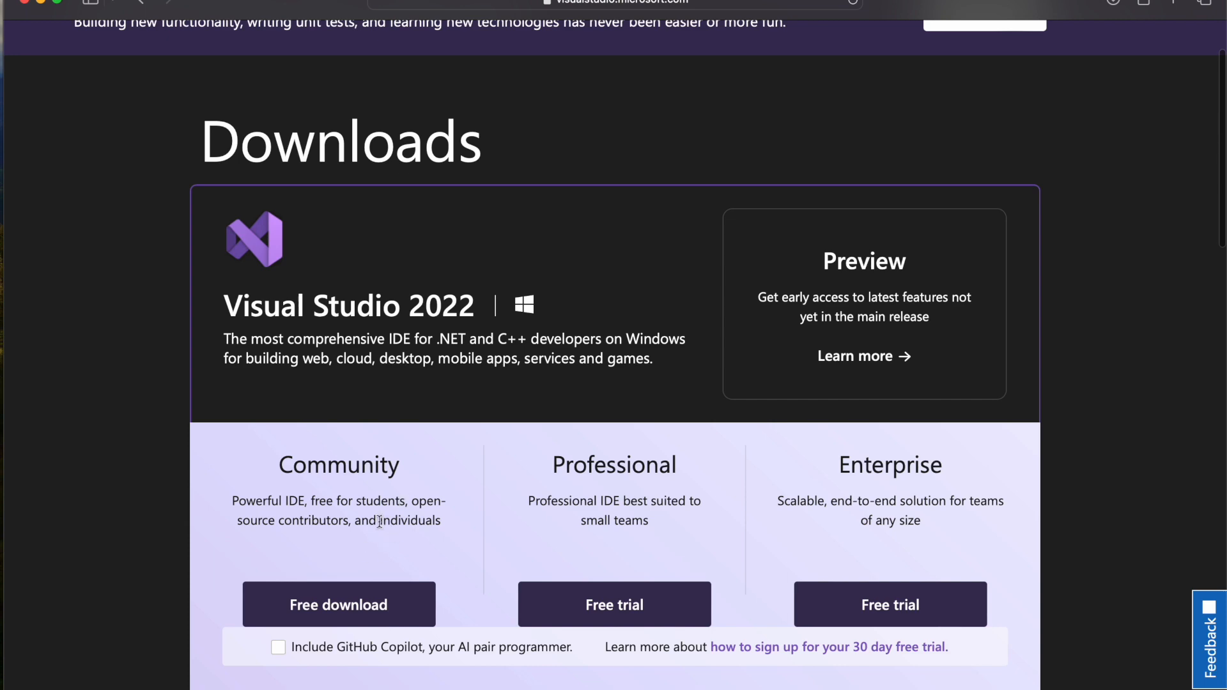
Step: Expand Visual Studio for Mac under All Downloads and download Visual Studio 2022 for Mac
{"action": "scroll", "coordinate": [426, 489], "scroll_direction": "down", "scroll_amount": 10}
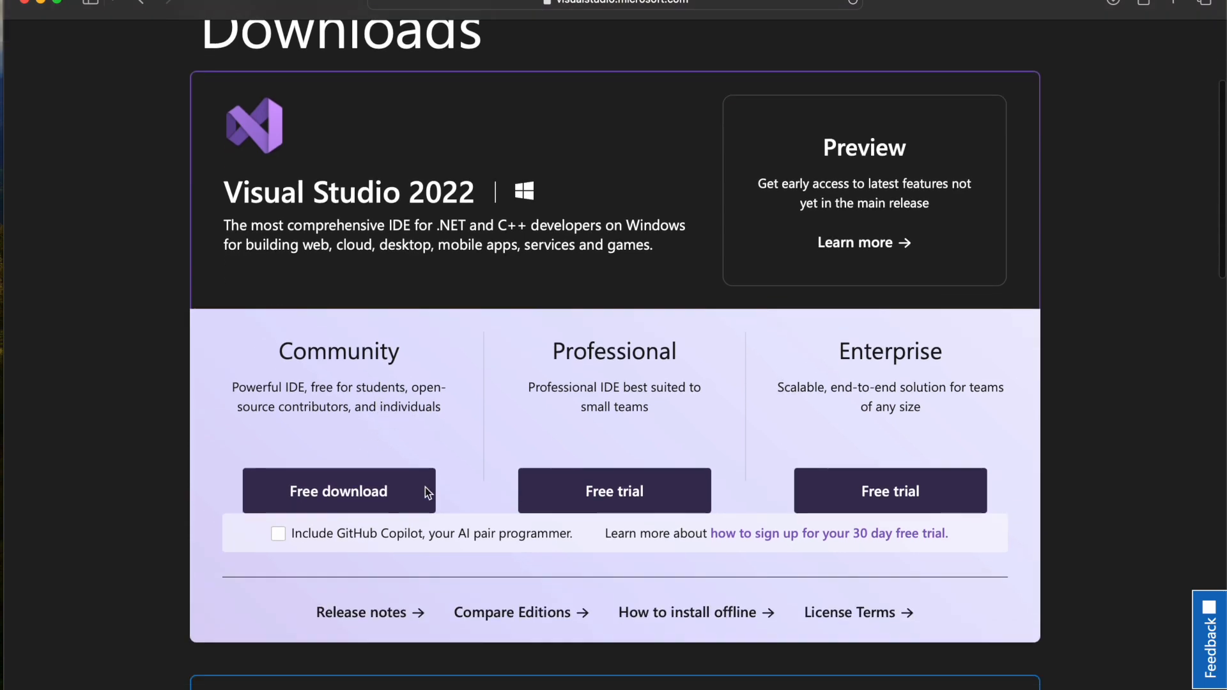
{"action": "scroll", "coordinate": [425, 491], "scroll_direction": "down", "scroll_amount": 3}
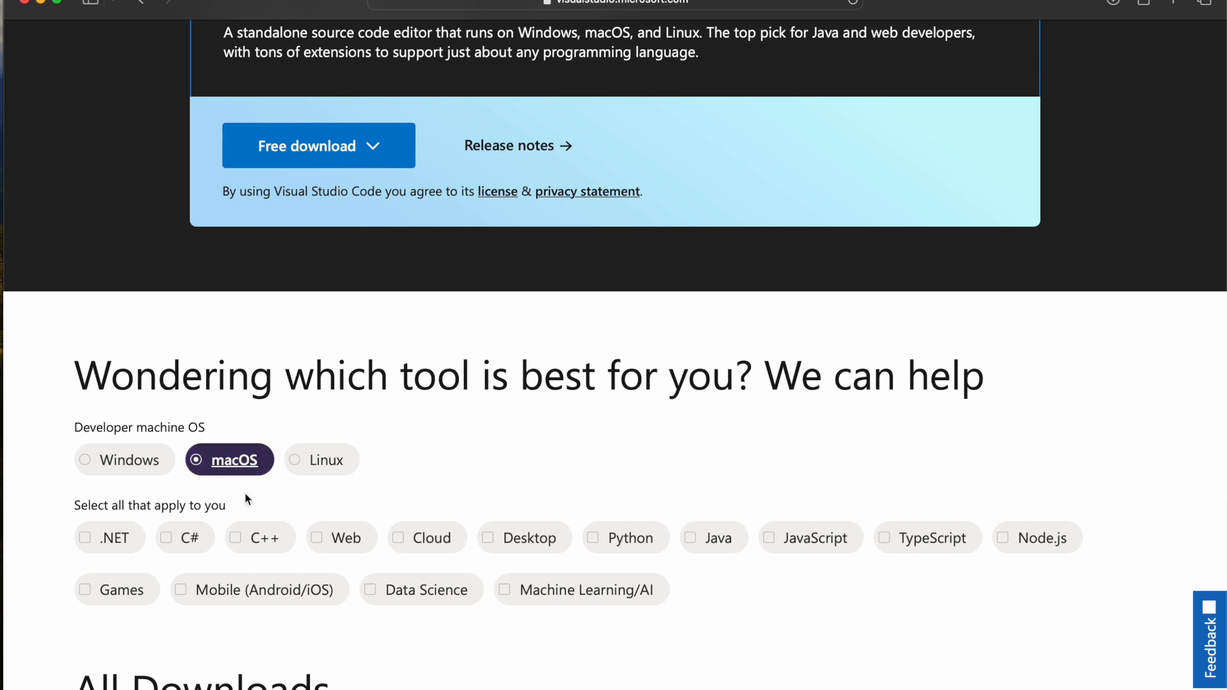
{"action": "scroll", "coordinate": [239, 490], "scroll_direction": "down", "scroll_amount": 6}
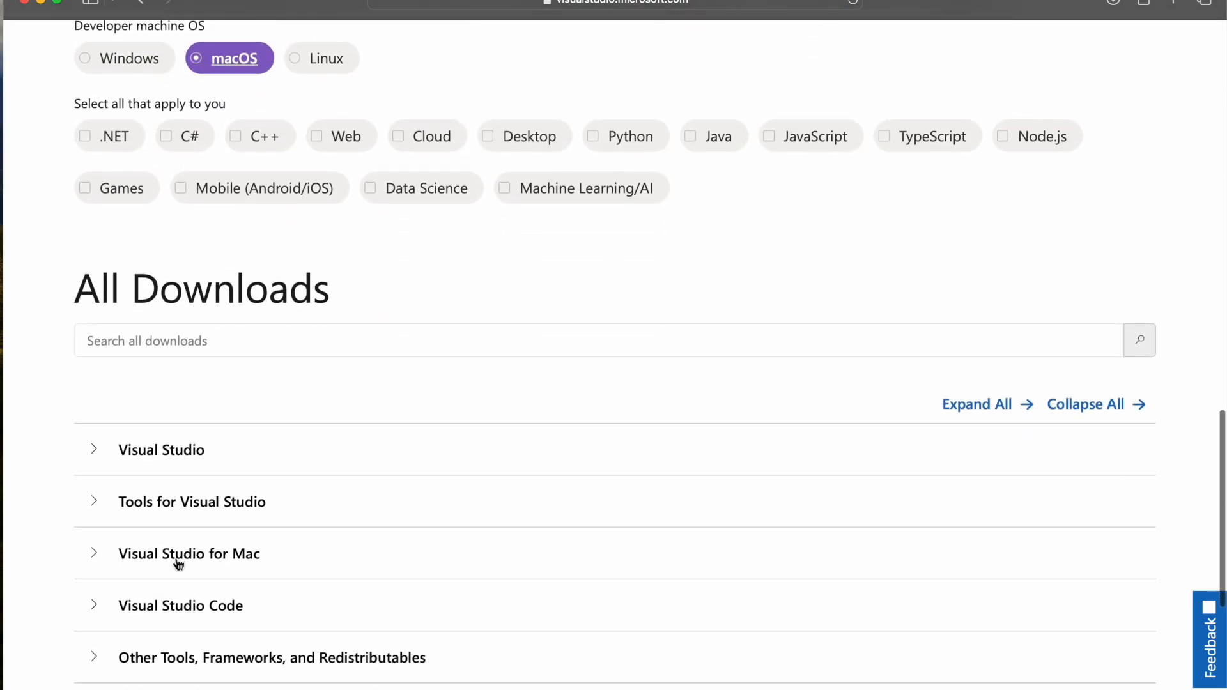
{"action": "left_click", "coordinate": [97, 551]}
{"action": "scroll", "coordinate": [139, 591], "scroll_direction": "down", "scroll_amount": 2}
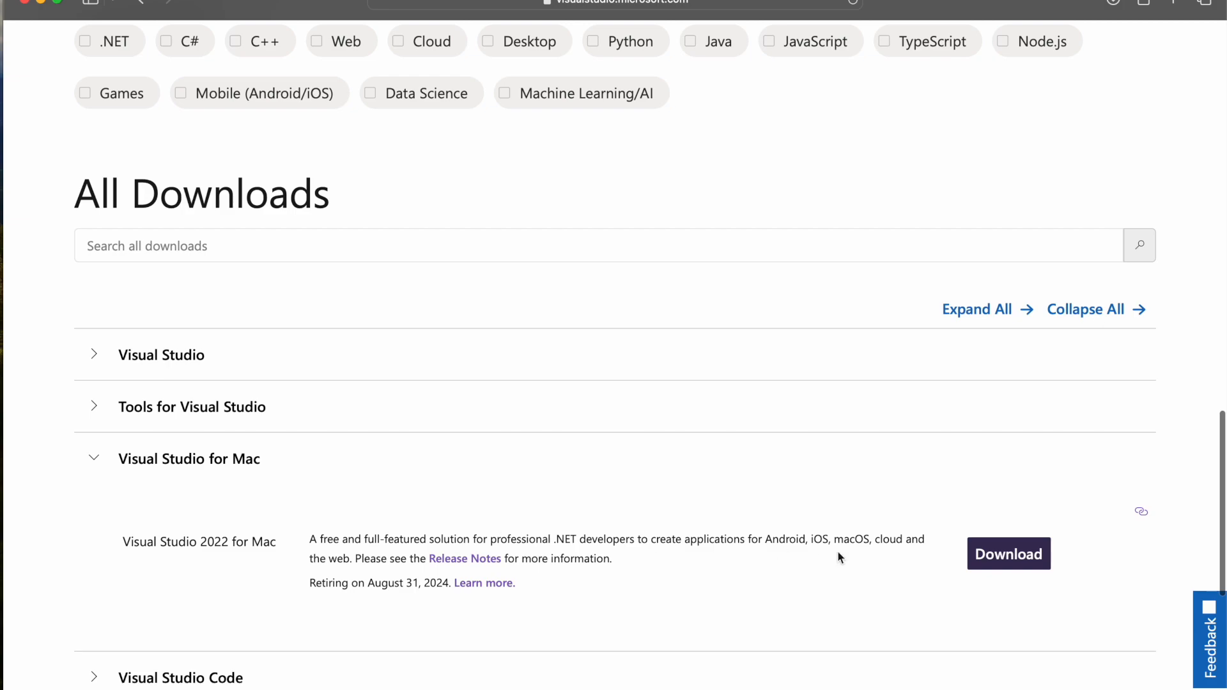
{"action": "left_click", "coordinate": [1005, 556]}
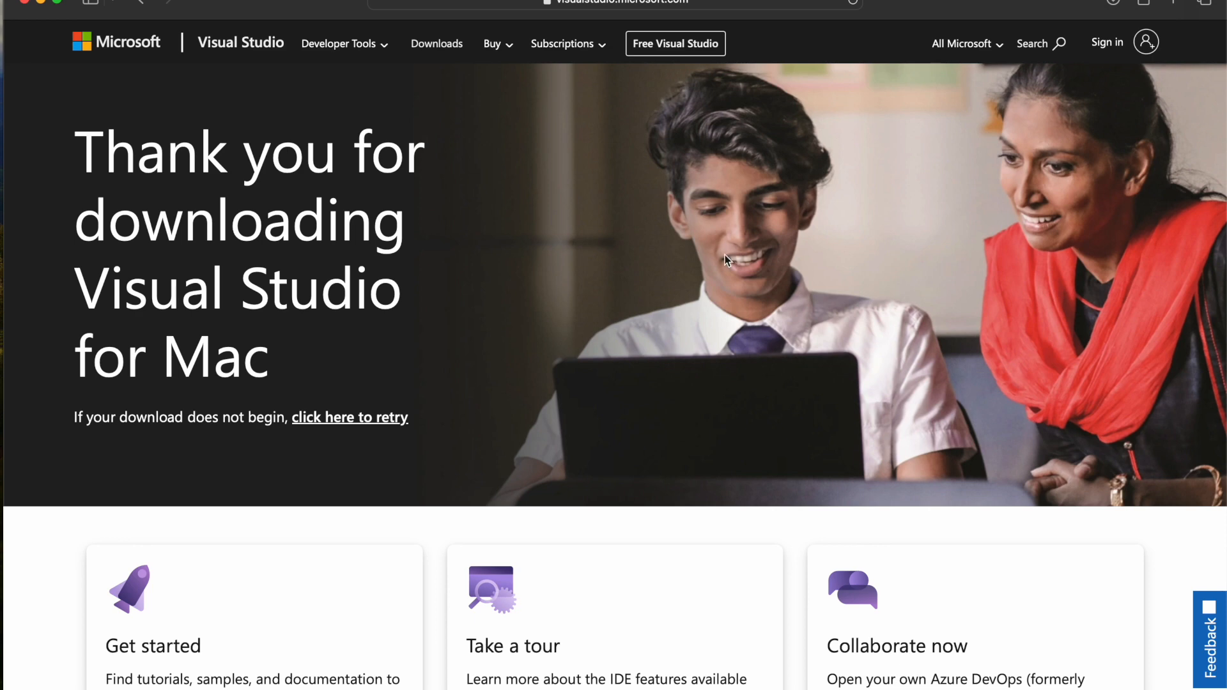
Step: Clear the browser's download list and retry the Visual Studio for Mac download from the thank-you page
{"action": "scroll", "coordinate": [726, 258], "scroll_direction": "down", "scroll_amount": 6}
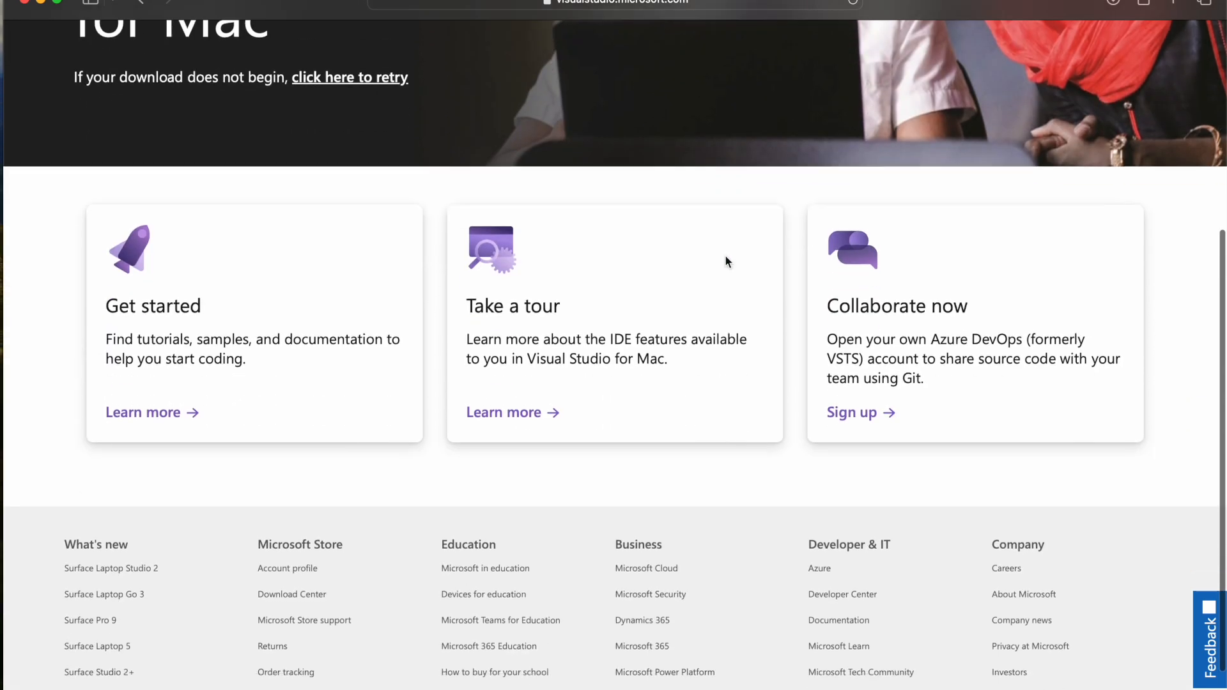
{"action": "scroll", "coordinate": [726, 259], "scroll_direction": "up", "scroll_amount": 5}
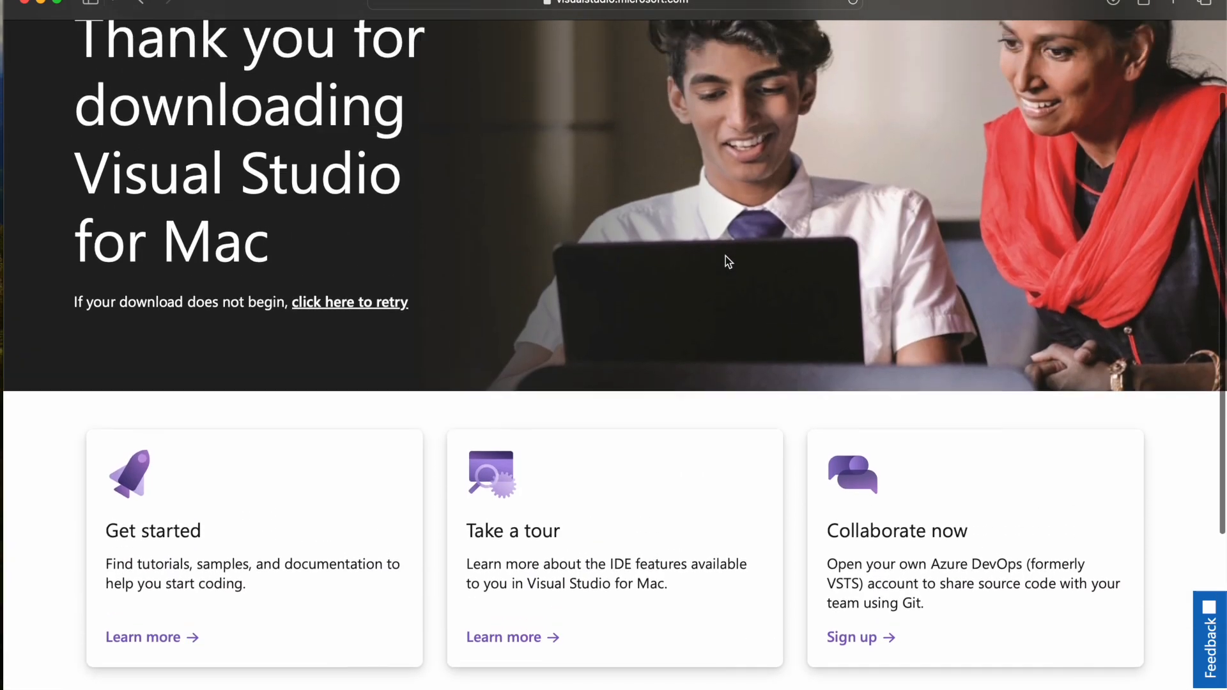
{"action": "scroll", "coordinate": [726, 259], "scroll_direction": "up", "scroll_amount": 1}
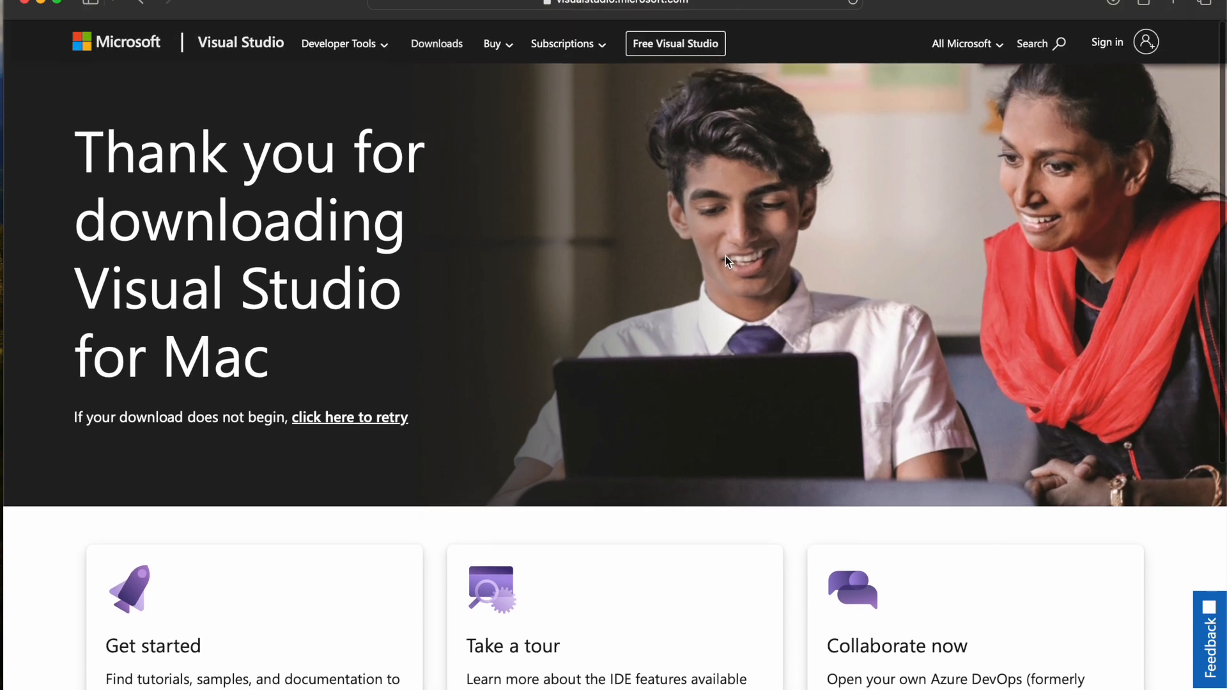
{"action": "left_click", "coordinate": [1114, 3]}
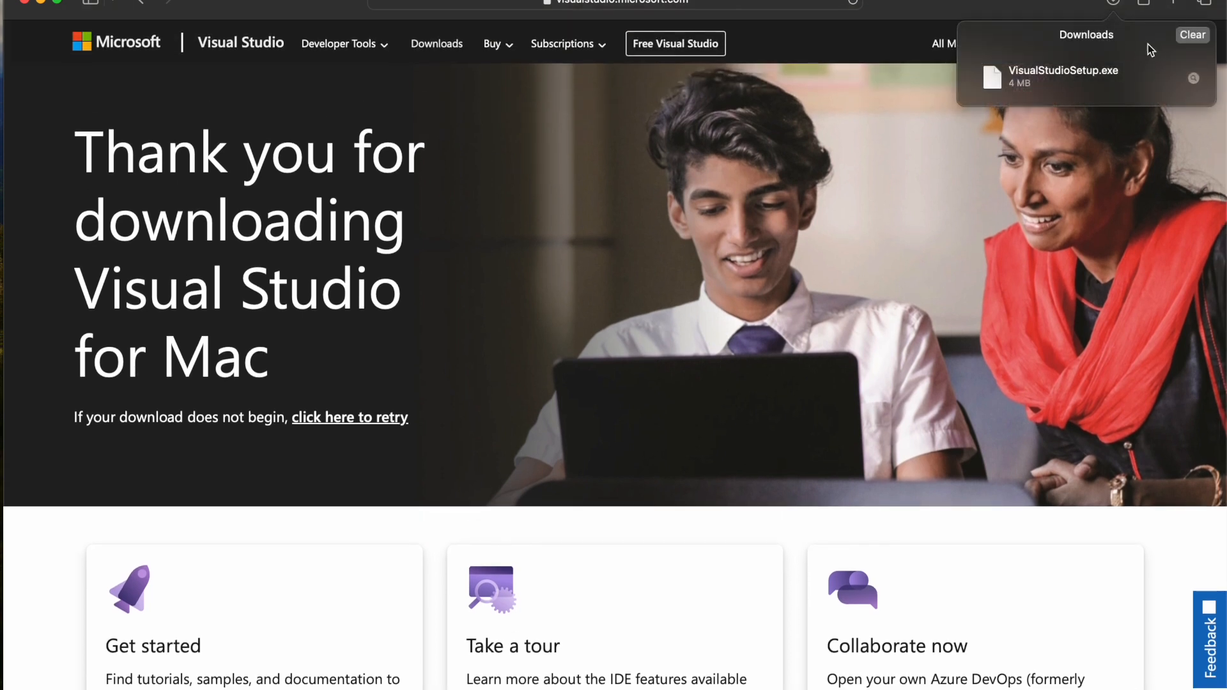
{"action": "left_click", "coordinate": [1183, 36]}
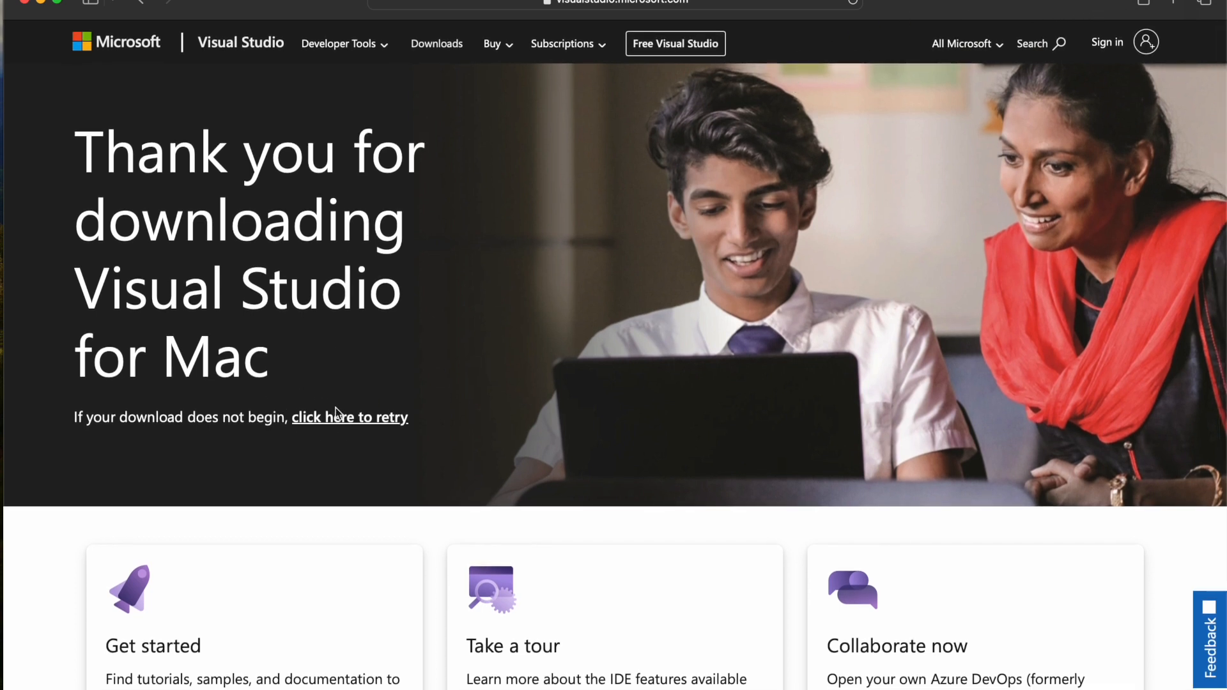
{"action": "left_click", "coordinate": [365, 423]}
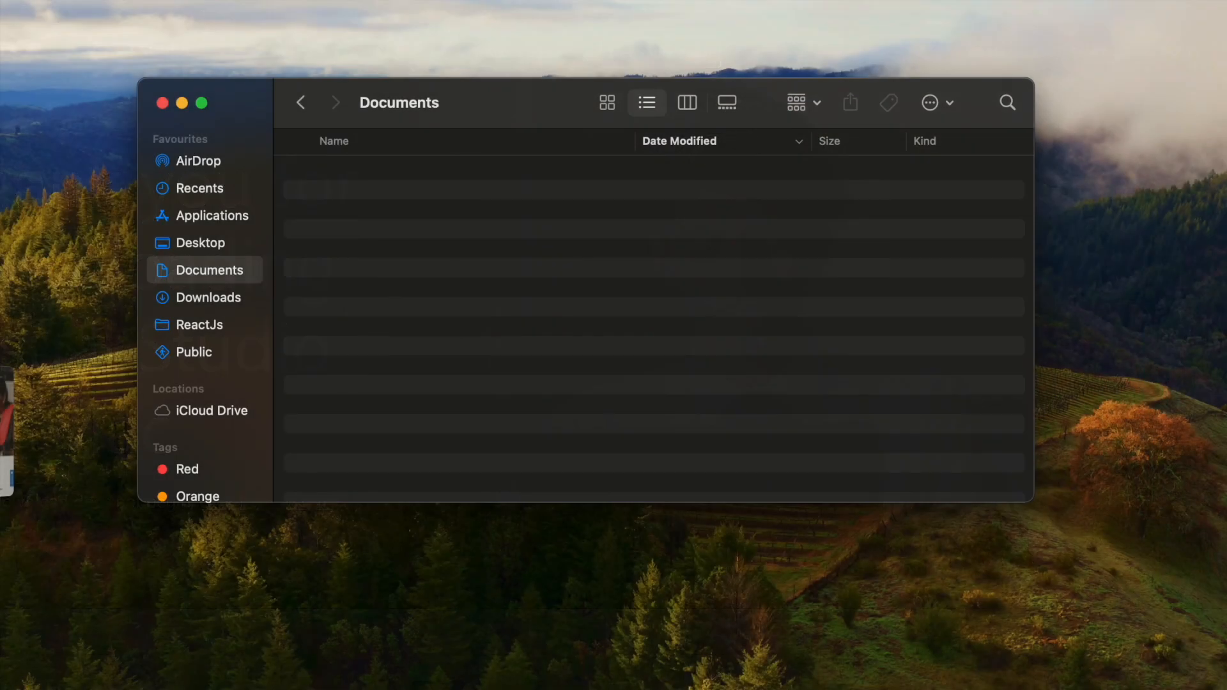
Step: In Finder, go to the Downloads folder and open the disk image visualstudioformacinstaller-17.6.0.73.dmg
{"action": "left_click", "coordinate": [211, 299]}
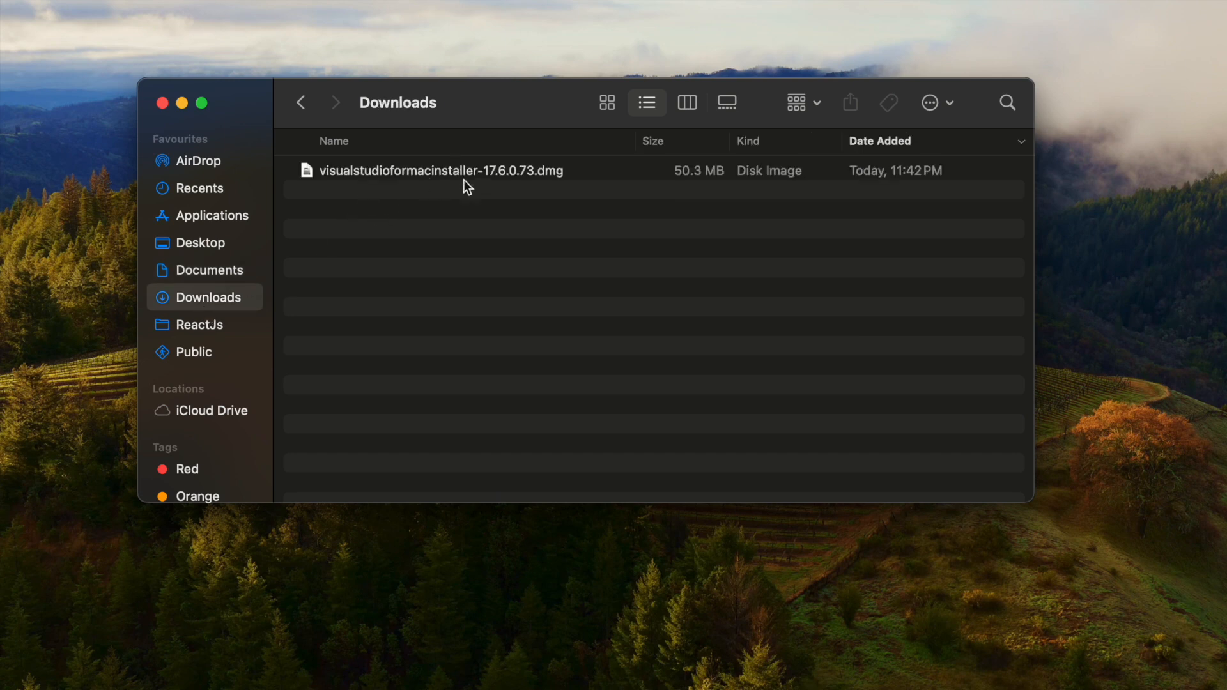
{"action": "left_click", "coordinate": [535, 171]}
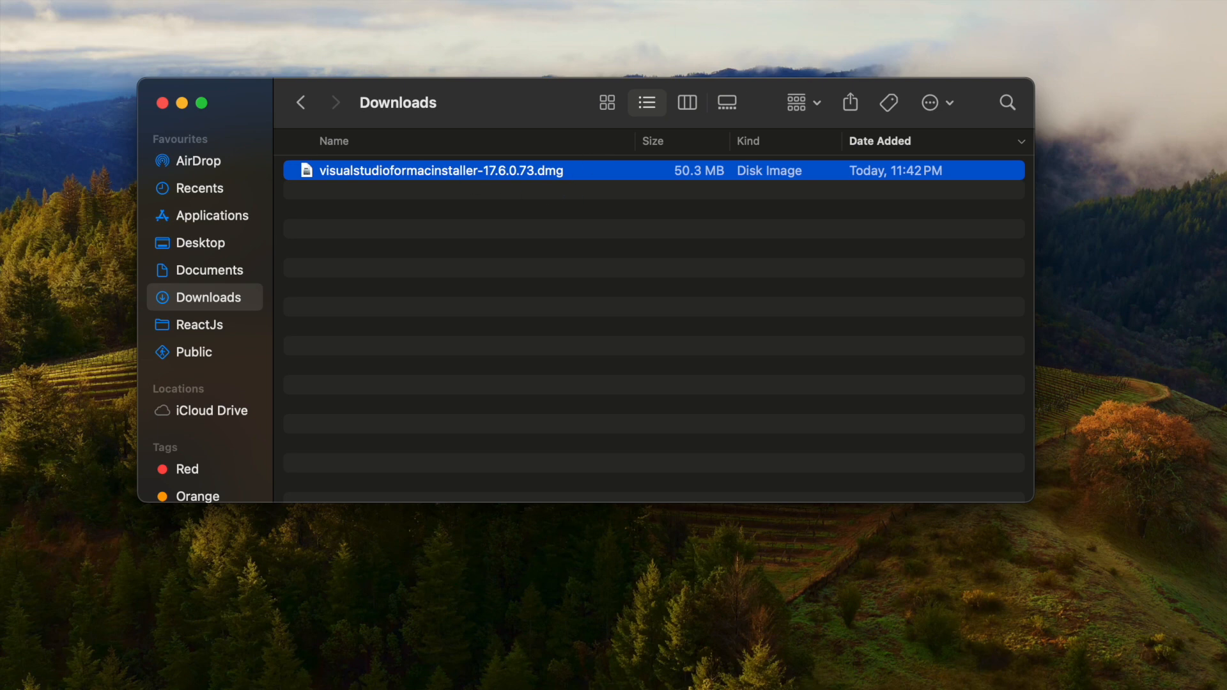
{"action": "left_click", "coordinate": [409, 173]}
{"action": "left_click", "coordinate": [375, 247]}
{"action": "double_click", "coordinate": [309, 173]}
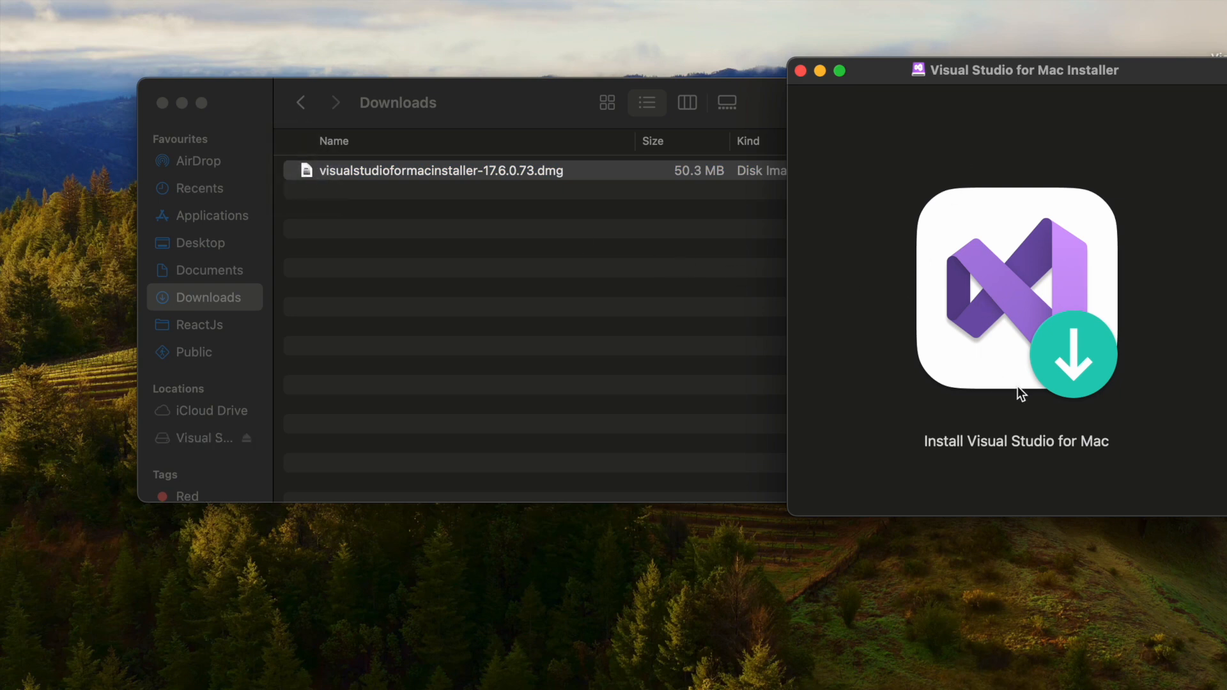
Step: Launch Install Visual Studio for Mac, confirming that it may open and allowing it access to the Downloads folder
{"action": "left_click", "coordinate": [1071, 378]}
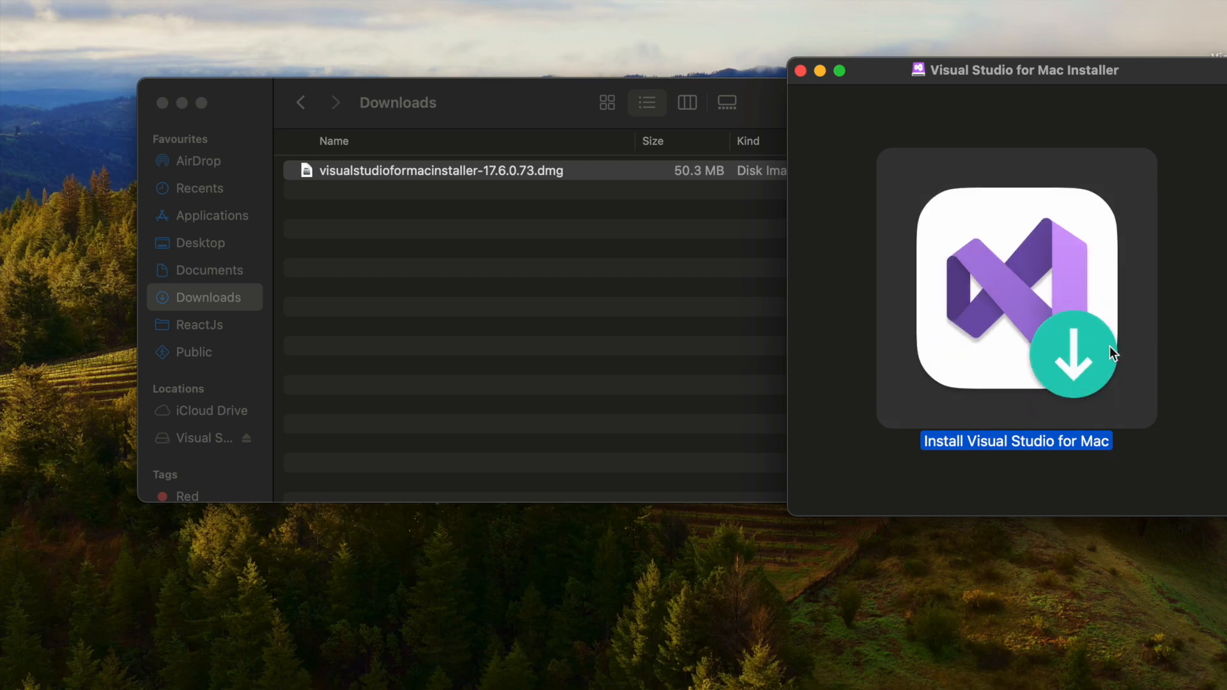
{"action": "left_click_drag", "start_coordinate": [830, 89], "coordinate": [721, 350]}
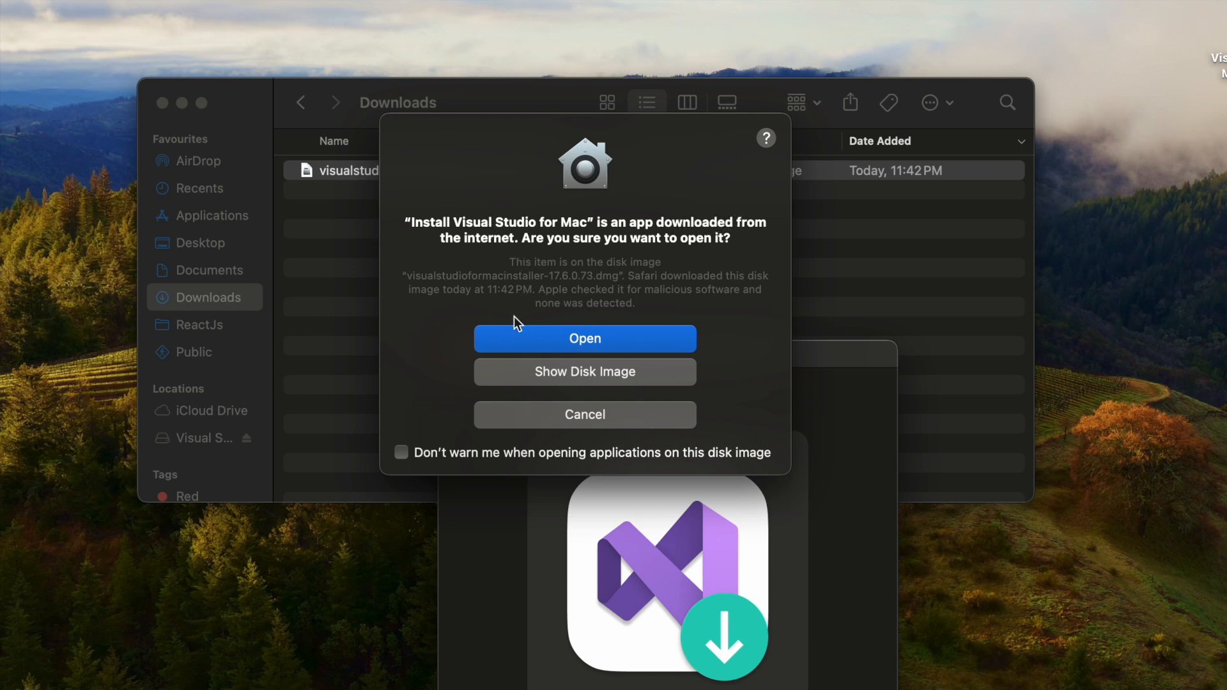
{"action": "left_click", "coordinate": [609, 346]}
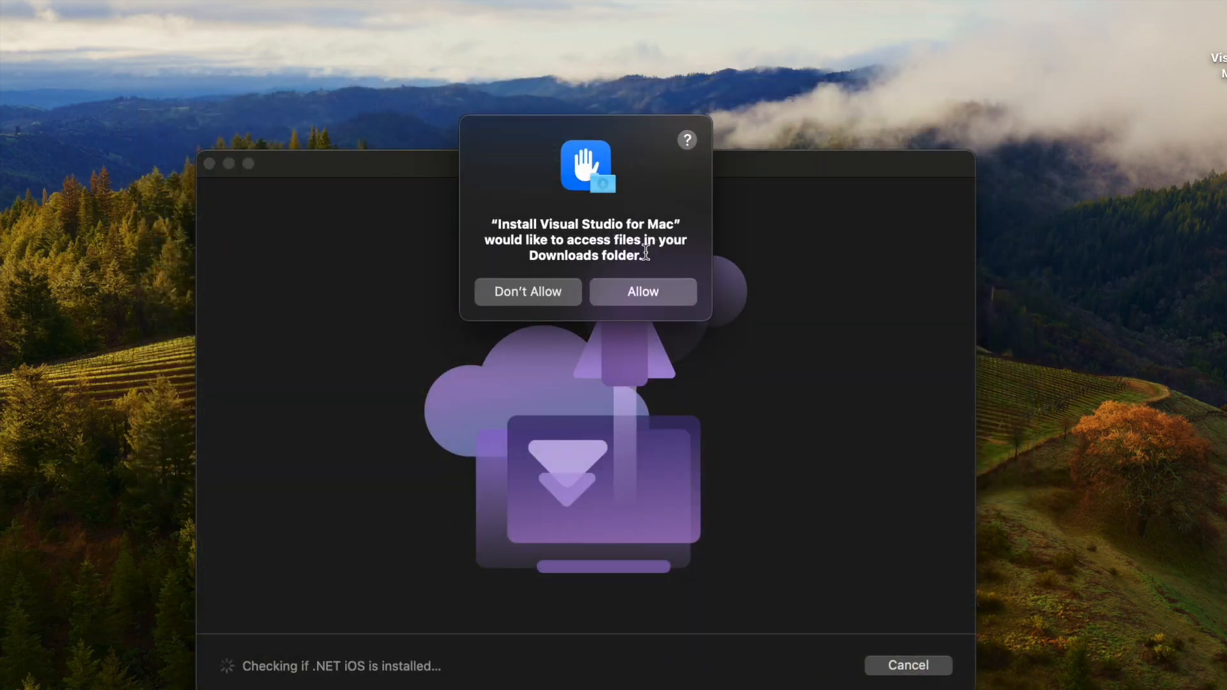
{"action": "left_click", "coordinate": [630, 292]}
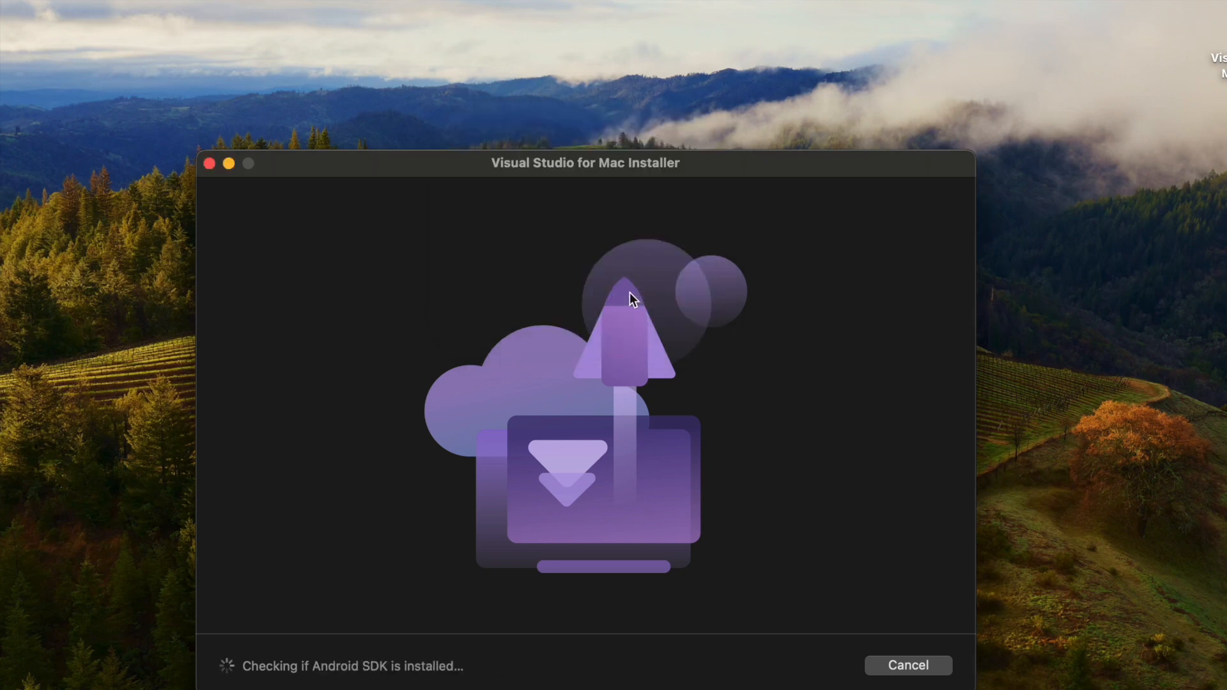
Step: Accept the installer's privacy and license terms to continue to the component selection, and move its window higher on the desktop
{"action": "left_click_drag", "start_coordinate": [493, 169], "coordinate": [481, 156]}
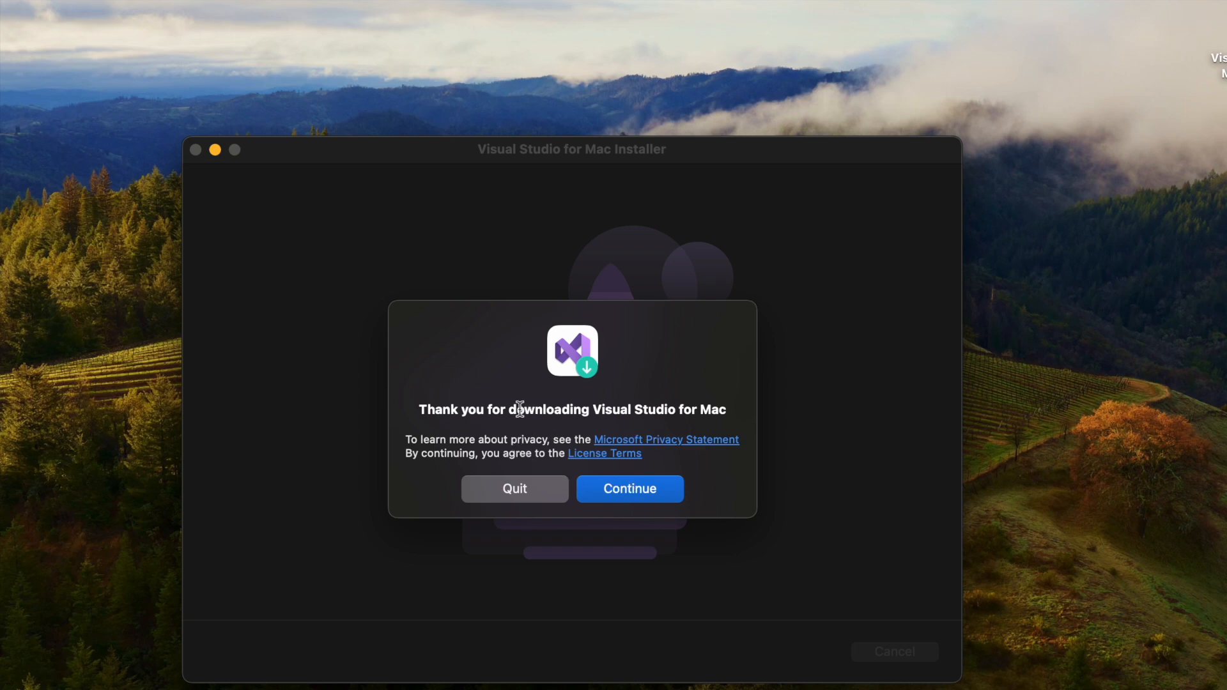
{"action": "left_click", "coordinate": [635, 494]}
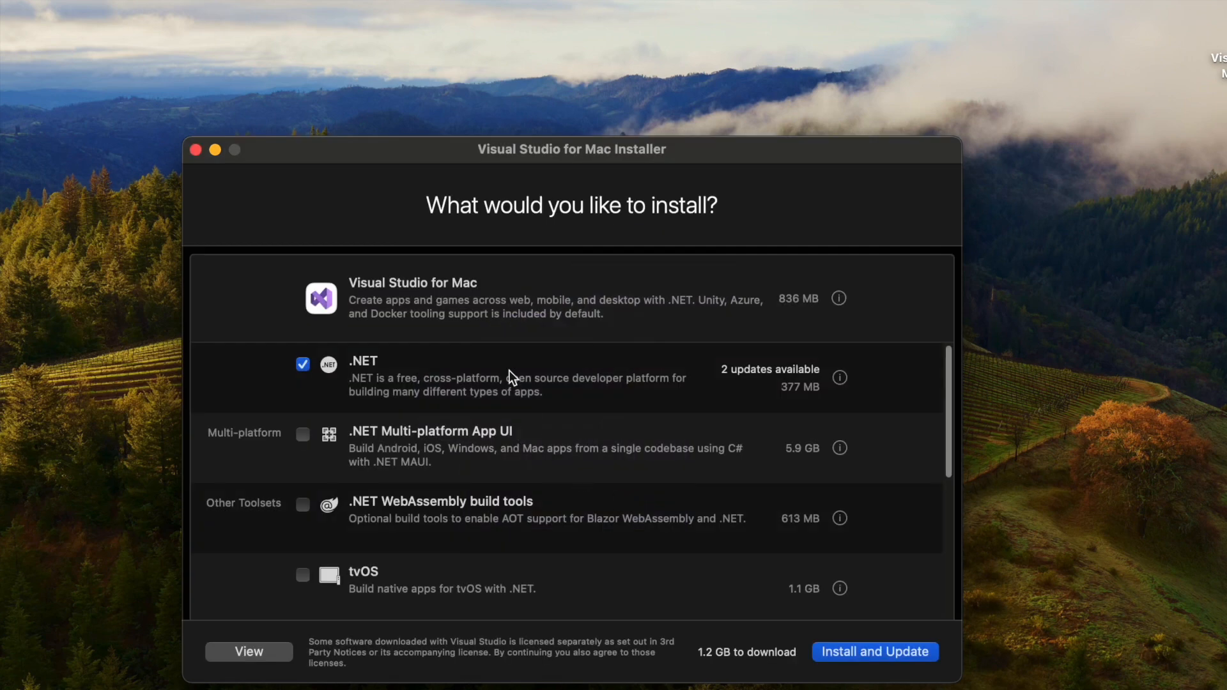
{"action": "left_click_drag", "start_coordinate": [600, 147], "coordinate": [570, 80]}
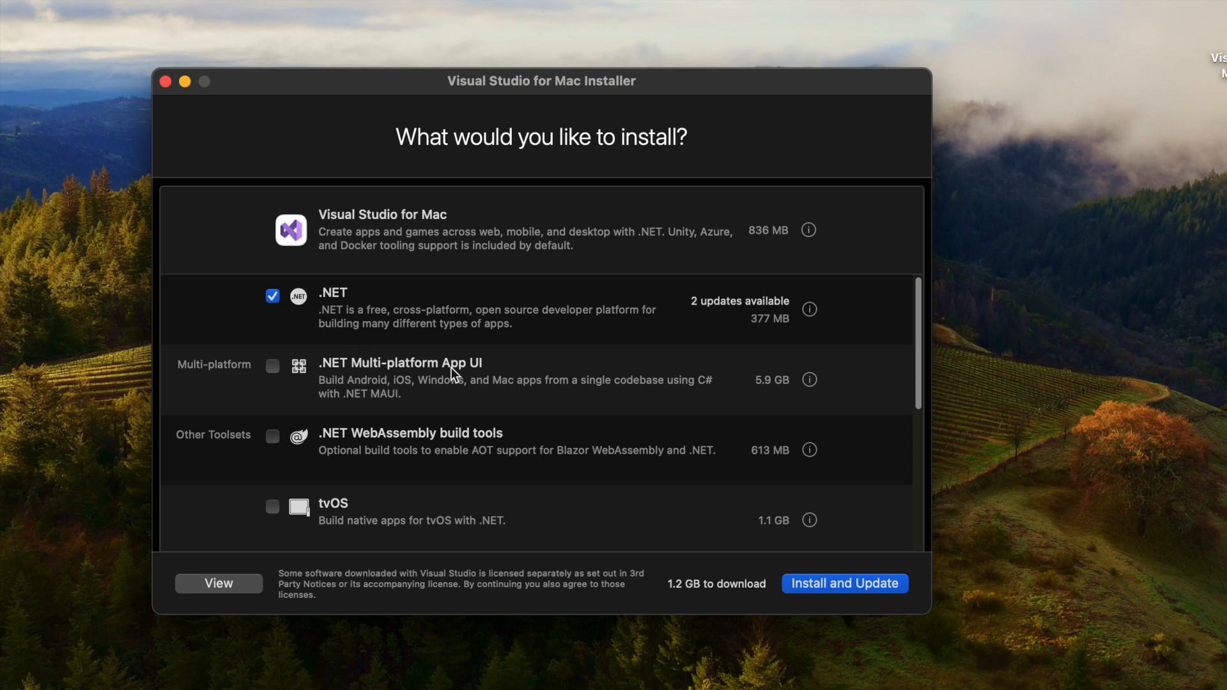
Step: Review the full list of optional components and start the installation with only .NET selected
{"action": "scroll", "coordinate": [451, 367], "scroll_direction": "down", "scroll_amount": 8}
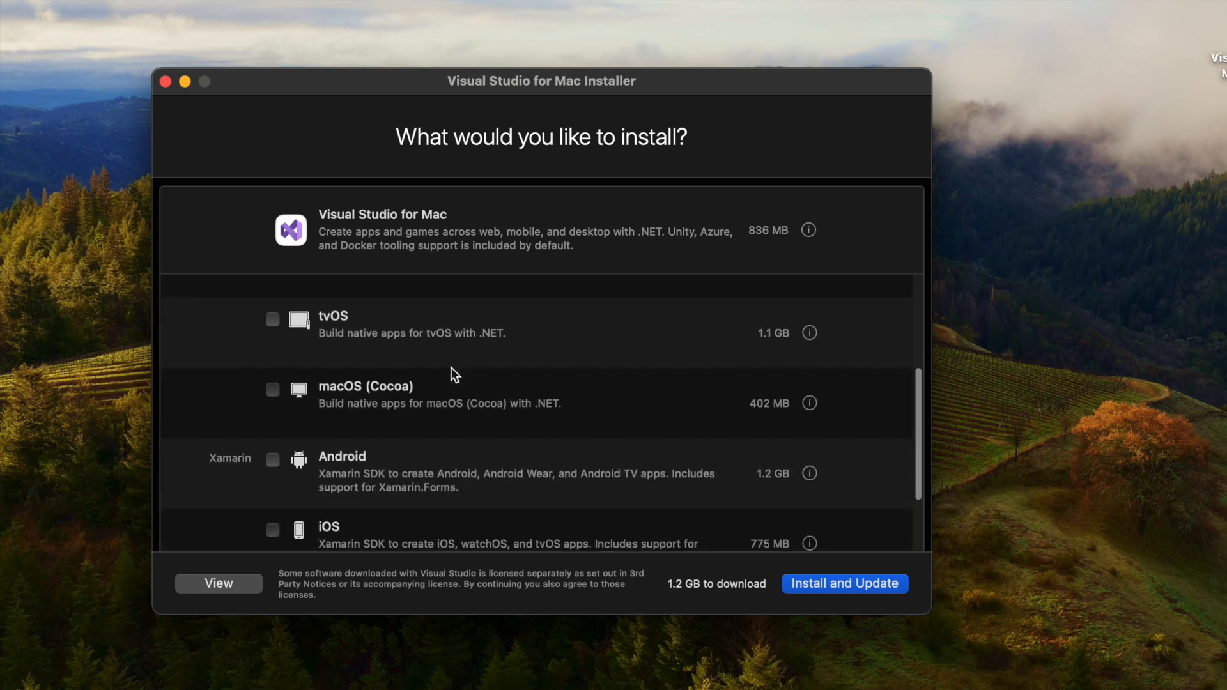
{"action": "scroll", "coordinate": [451, 367], "scroll_direction": "up", "scroll_amount": 8}
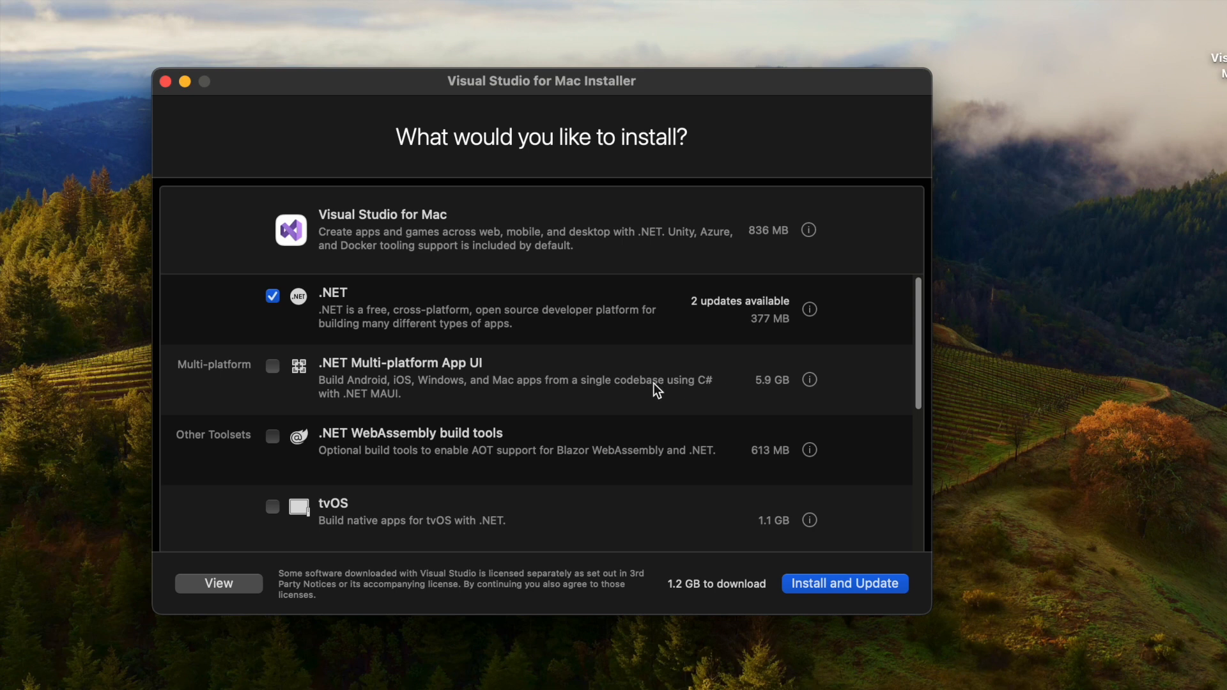
{"action": "scroll", "coordinate": [653, 382], "scroll_direction": "down", "scroll_amount": 2}
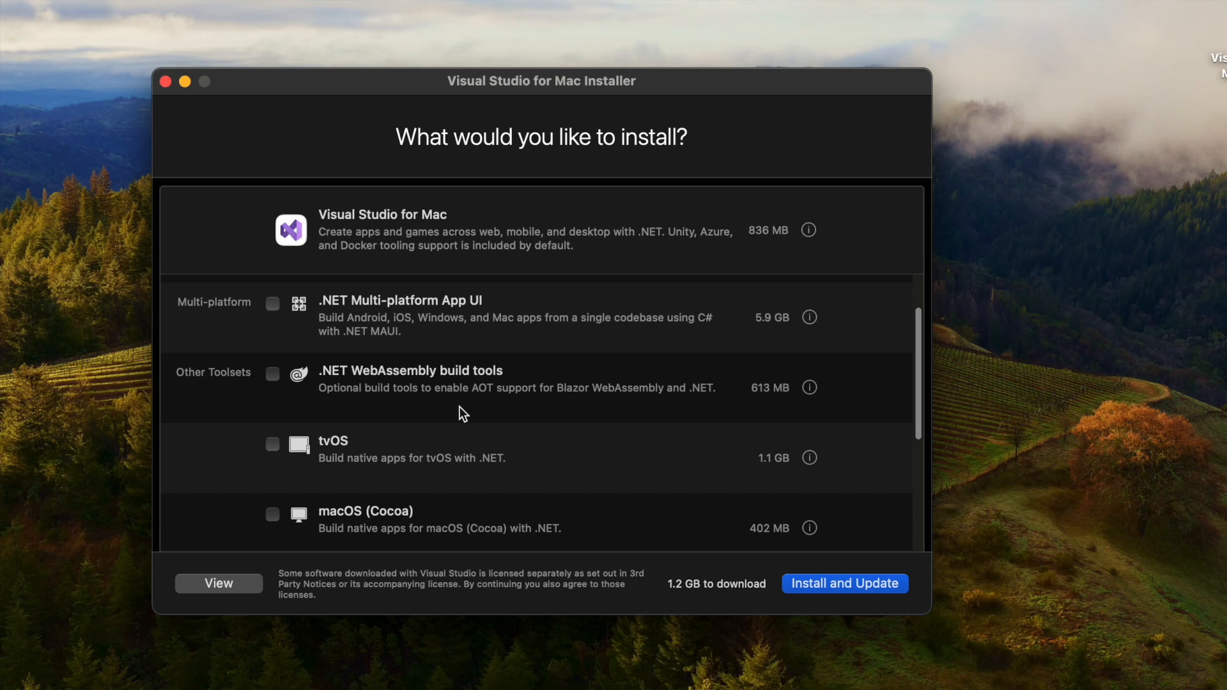
{"action": "scroll", "coordinate": [458, 407], "scroll_direction": "down", "scroll_amount": 1}
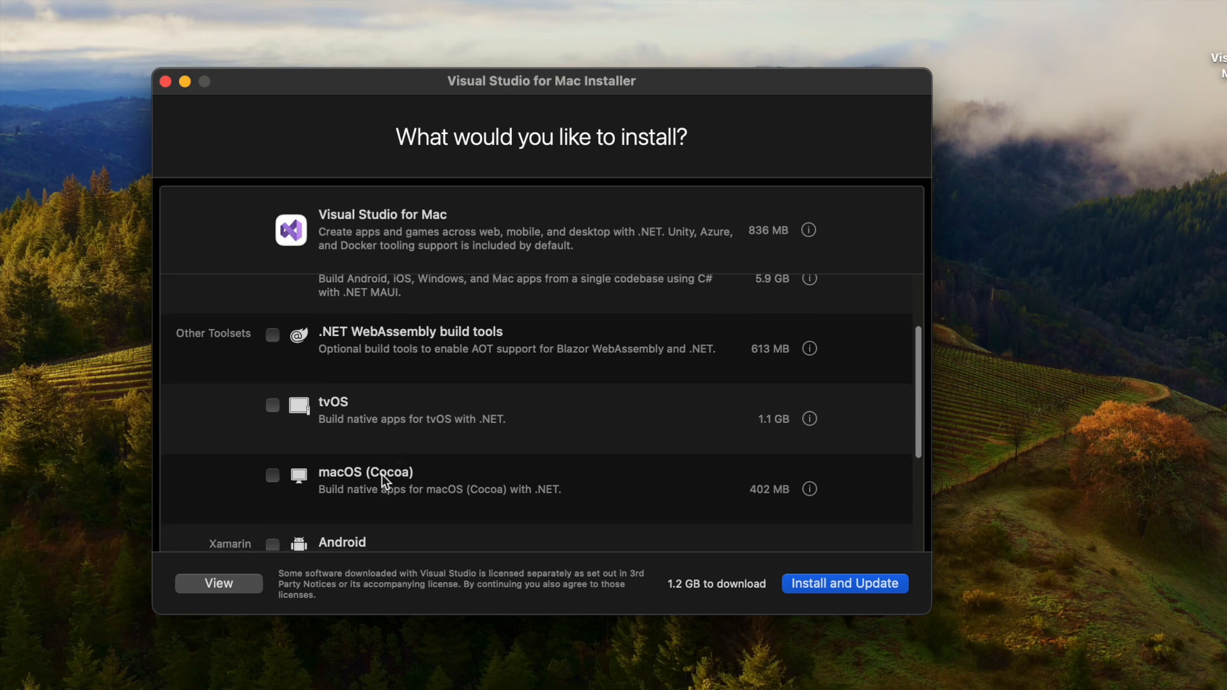
{"action": "scroll", "coordinate": [398, 503], "scroll_direction": "down", "scroll_amount": 4}
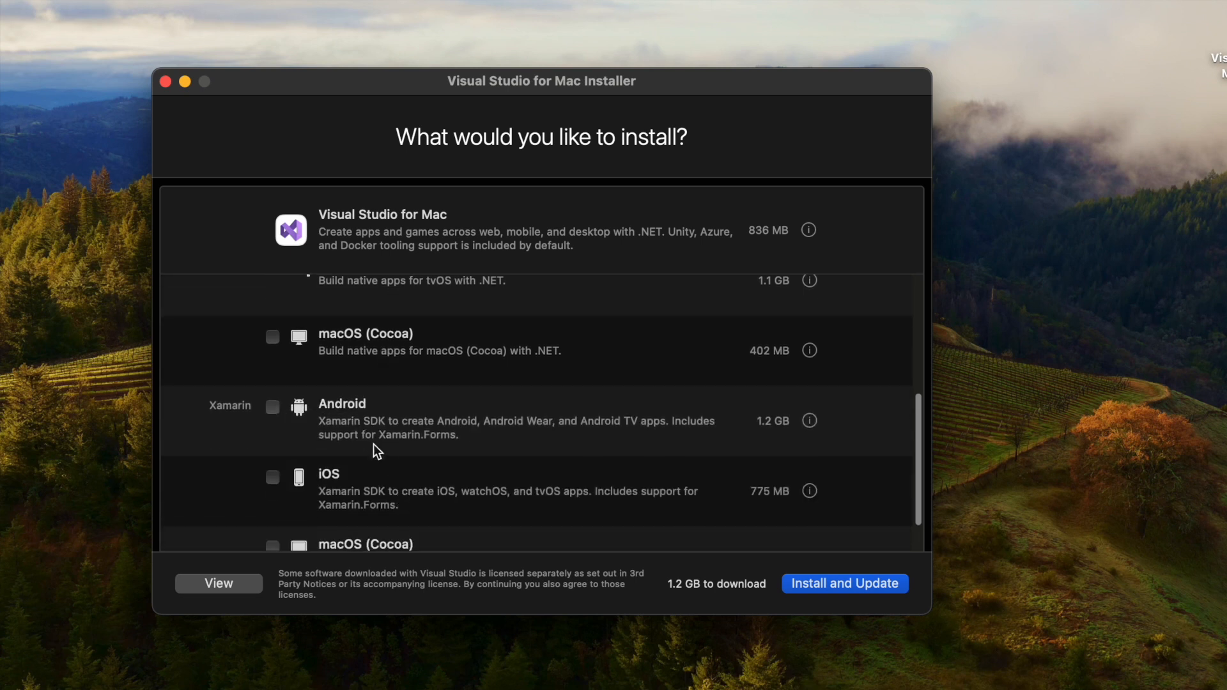
{"action": "scroll", "coordinate": [382, 504], "scroll_direction": "down", "scroll_amount": 2}
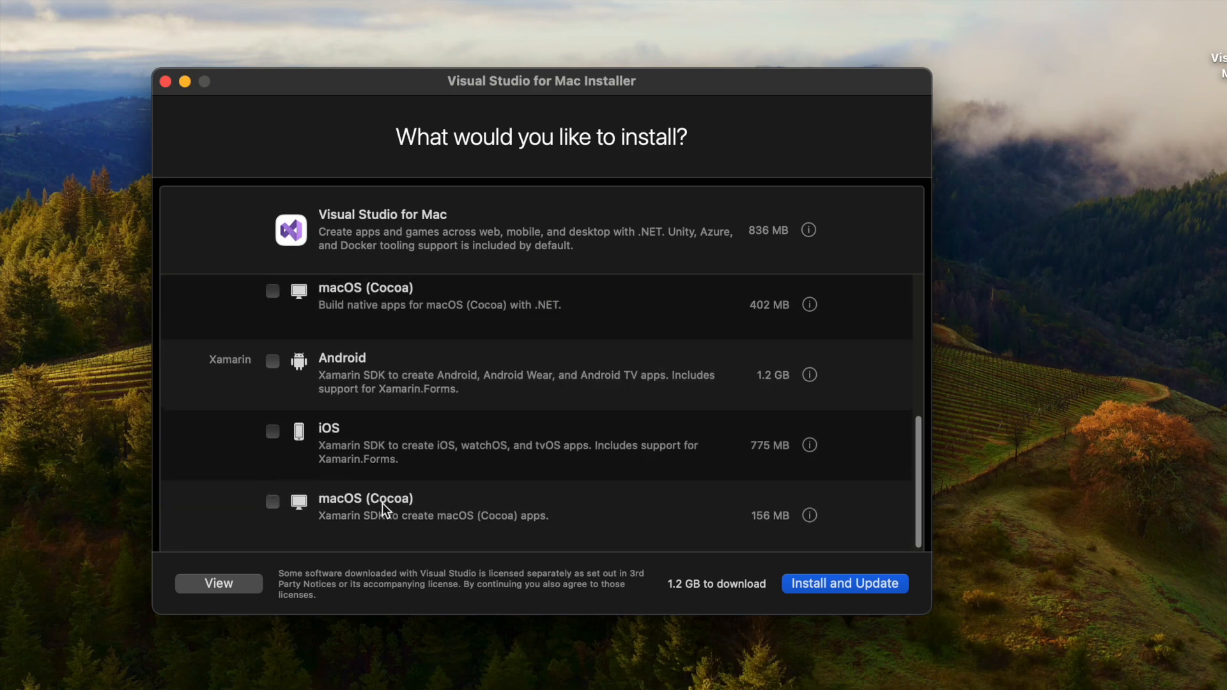
{"action": "scroll", "coordinate": [382, 504], "scroll_direction": "up", "scroll_amount": 8}
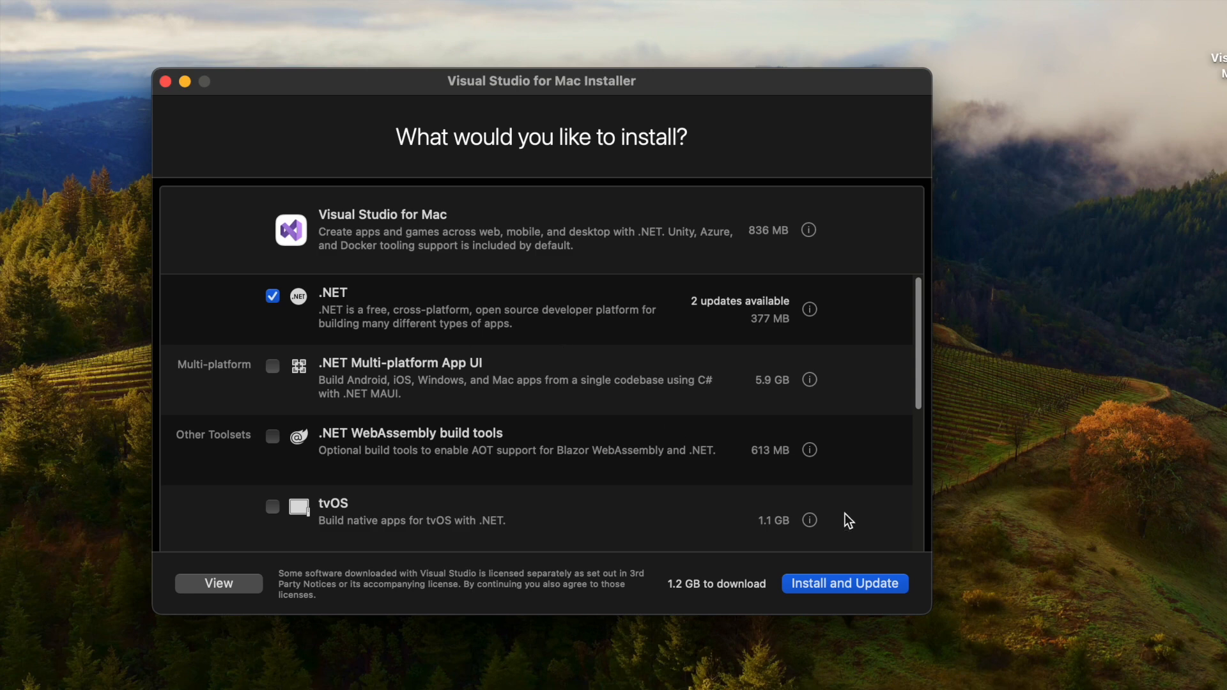
{"action": "left_click", "coordinate": [845, 584]}
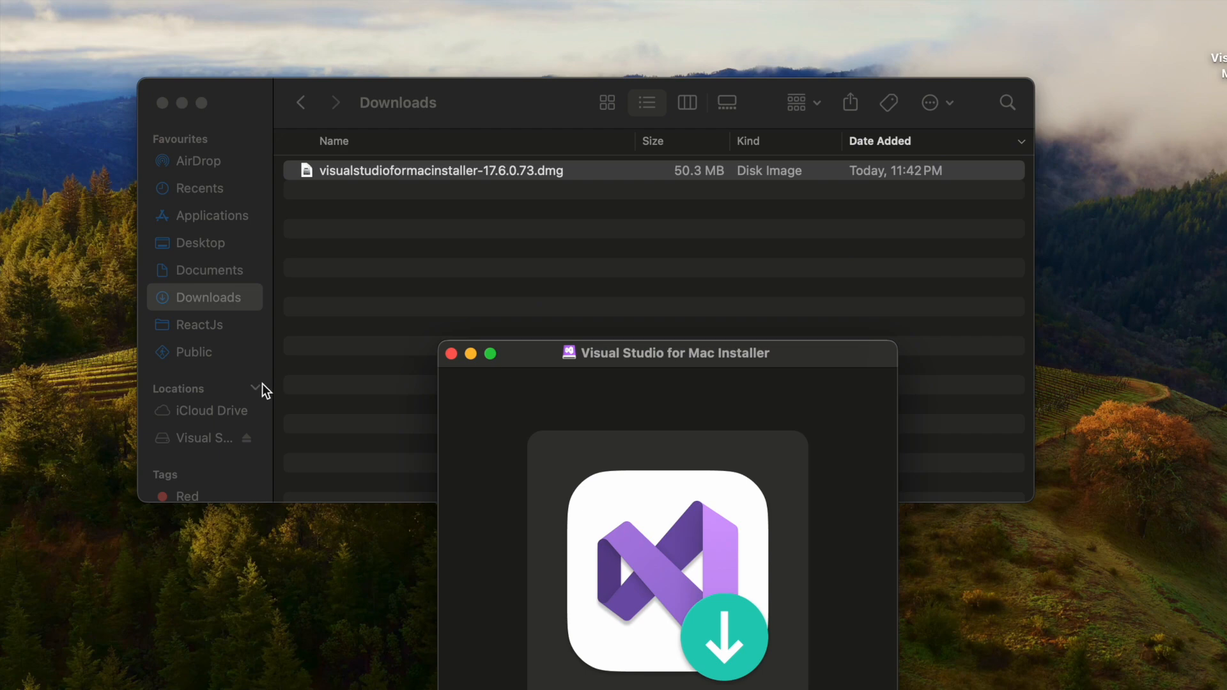
Step: Switch to Finder and browse the Applications folder for Visual Studio
{"action": "left_click", "coordinate": [309, 387]}
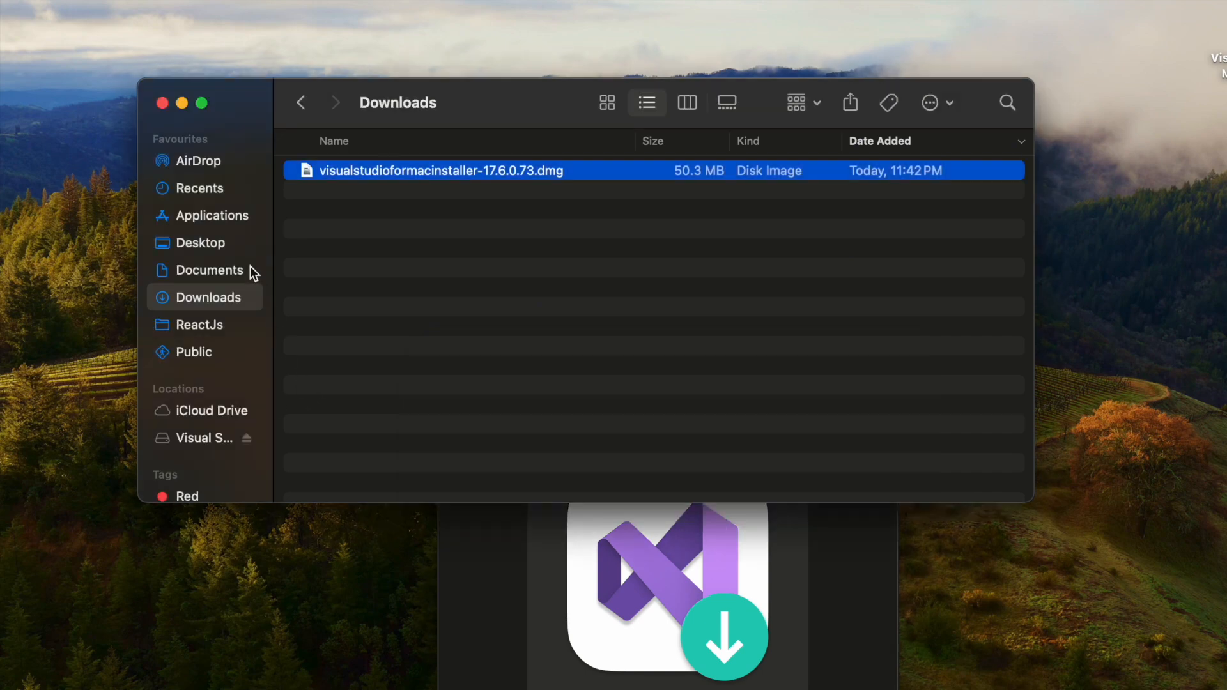
{"action": "left_click", "coordinate": [217, 228]}
{"action": "scroll", "coordinate": [378, 259], "scroll_direction": "up", "scroll_amount": 10}
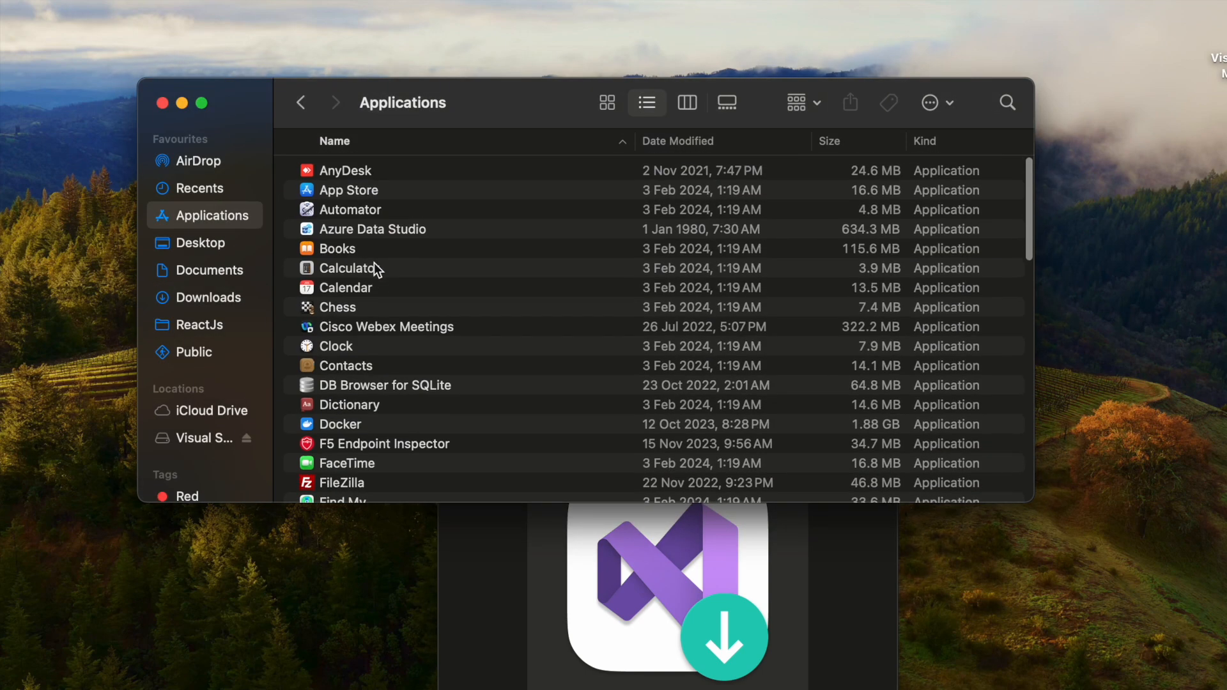
{"action": "scroll", "coordinate": [375, 267], "scroll_direction": "down", "scroll_amount": 2}
{"action": "scroll", "coordinate": [374, 262], "scroll_direction": "up", "scroll_amount": 1}
{"action": "scroll", "coordinate": [374, 263], "scroll_direction": "down", "scroll_amount": 6}
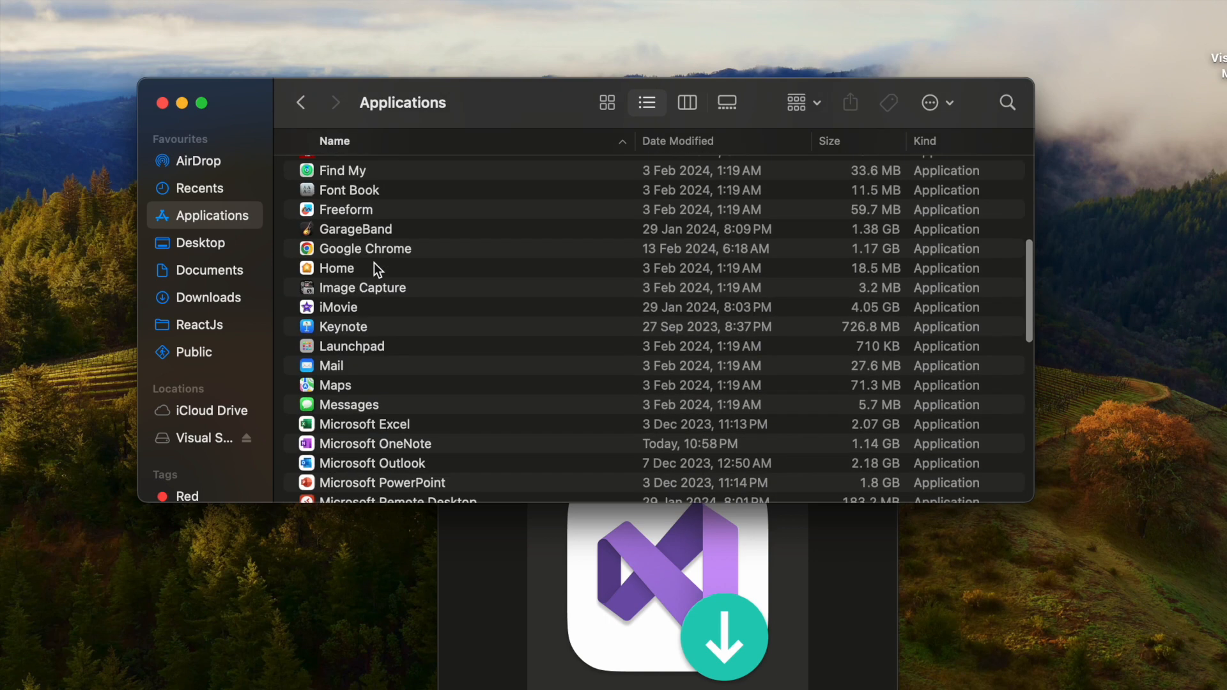
Step: Search for "visu" within the Applications folder, and clear the search after checking it
{"action": "left_click", "coordinate": [1008, 102]}
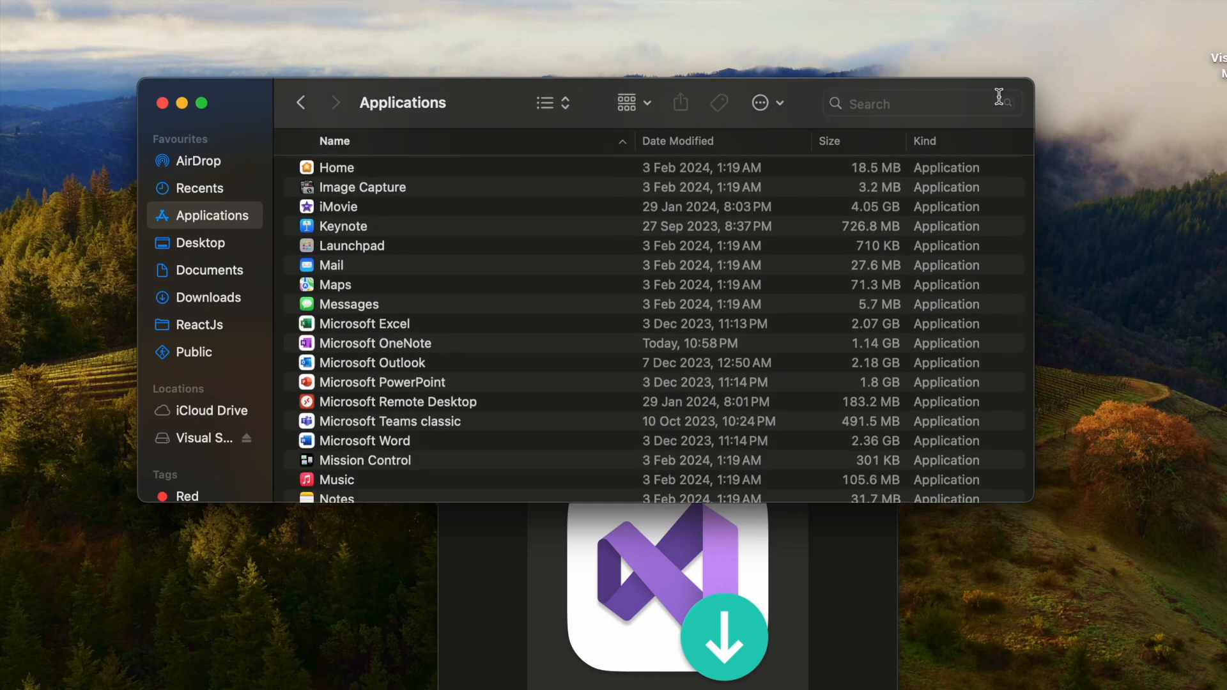
{"action": "type", "text": "ic"}
{"action": "key", "text": "BackSpace"}
{"action": "key", "text": "BackSpace"}
{"action": "type", "text": "visu"}
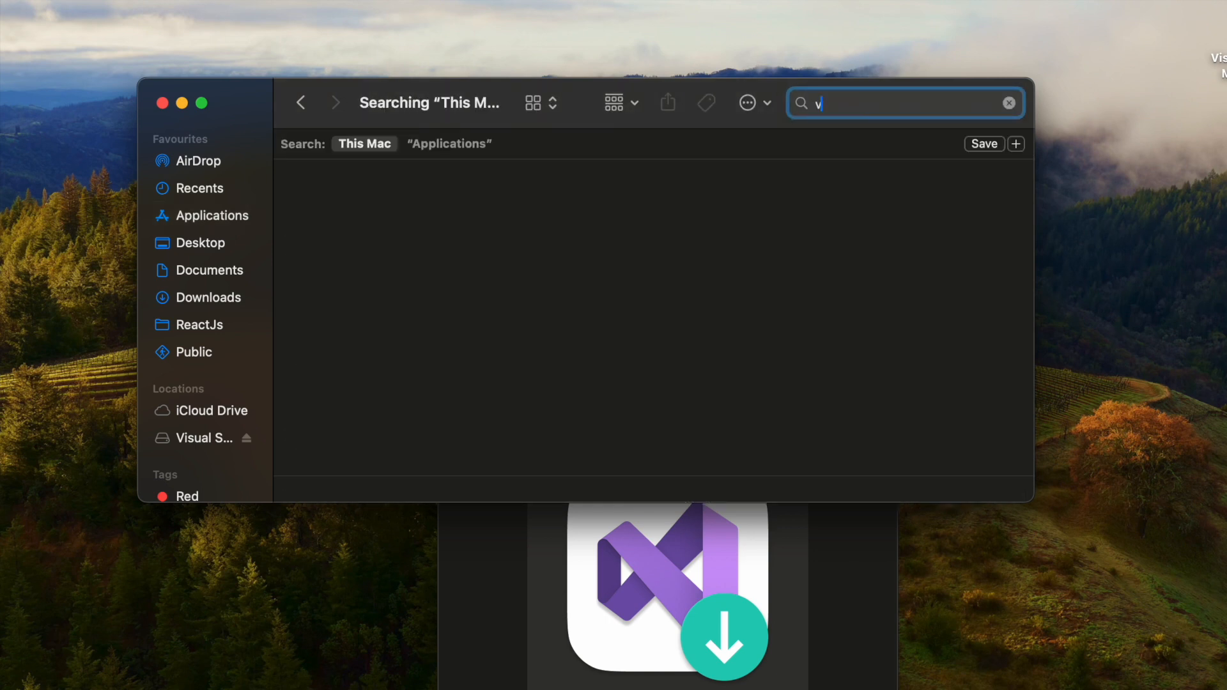
{"action": "key", "text": "BackSpace"}
{"action": "key", "text": "BackSpace"}
{"action": "key", "text": "BackSpace"}
{"action": "key", "text": "BackSpace"}
{"action": "type", "text": "visu"}
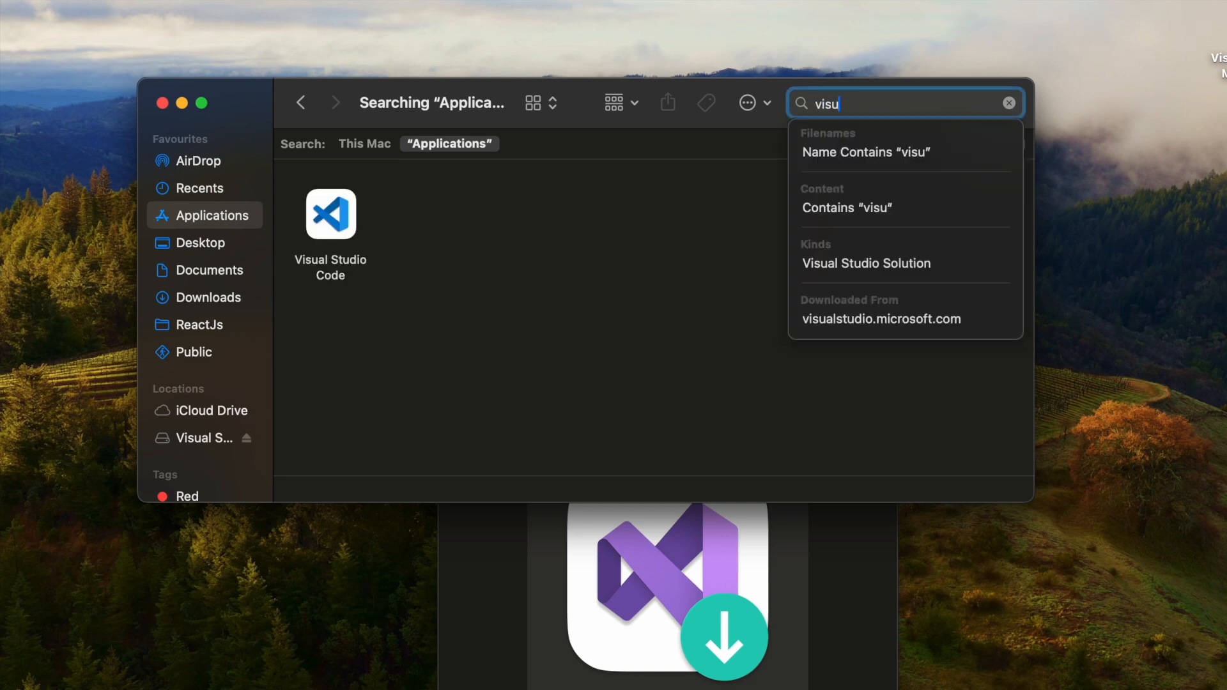
{"action": "left_click", "coordinate": [394, 263]}
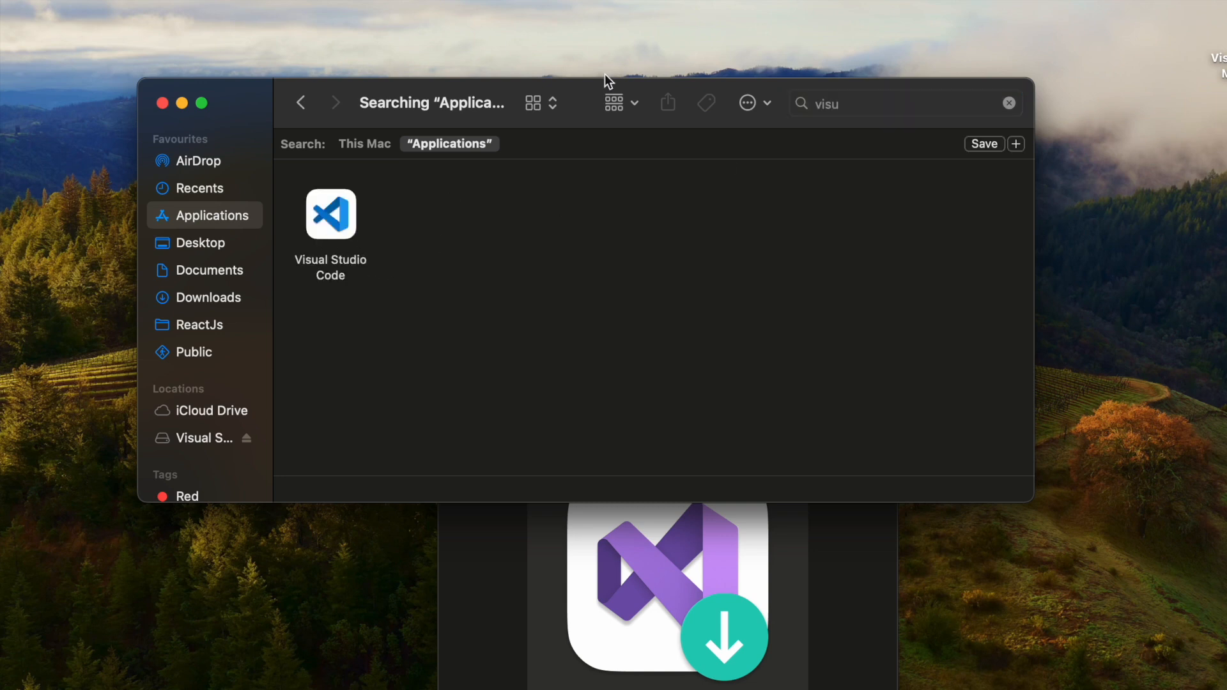
{"action": "left_click", "coordinate": [1010, 104]}
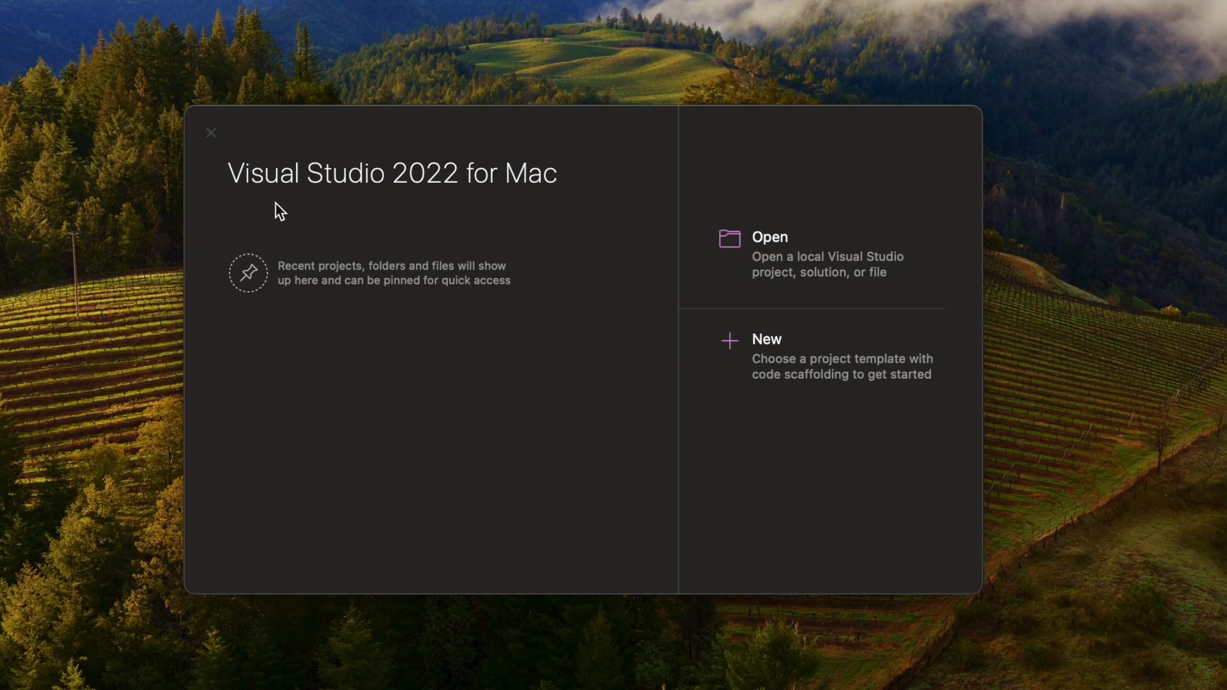
Step: In Visual Studio 2022 for Mac, start a new C# Console Application project with .NET 5.0 as the target framework
{"action": "left_click", "coordinate": [758, 239]}
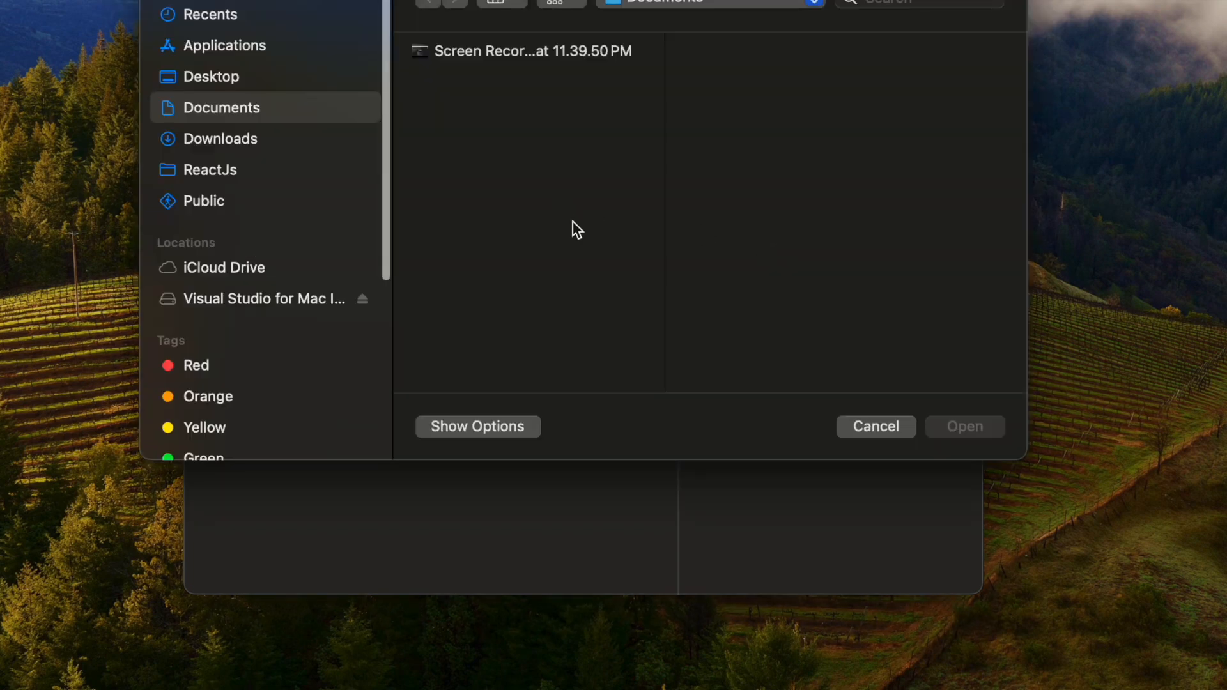
{"action": "left_click", "coordinate": [888, 426]}
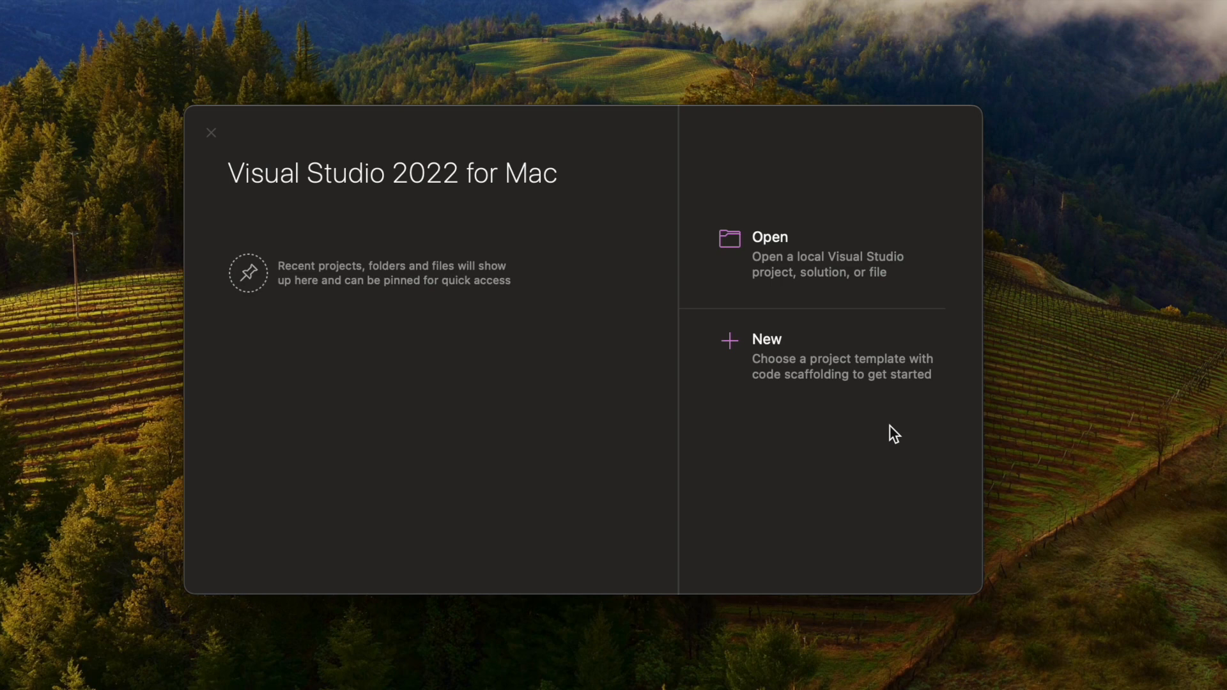
{"action": "left_click", "coordinate": [773, 340]}
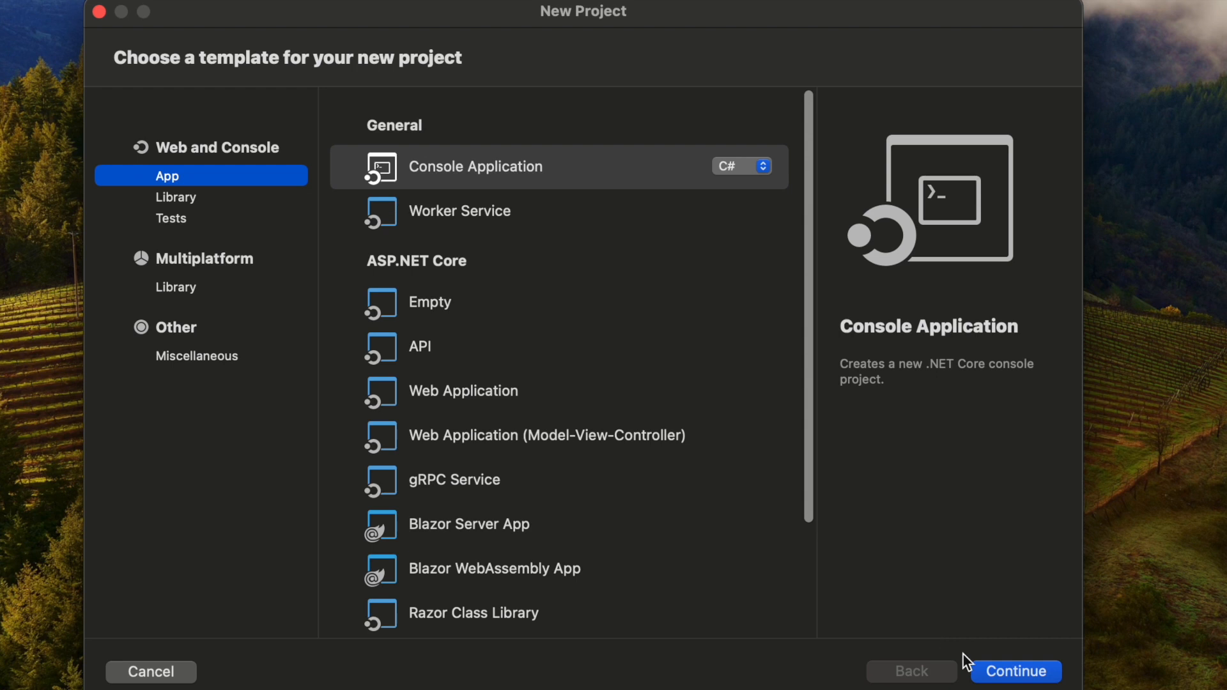
{"action": "left_click", "coordinate": [1019, 670]}
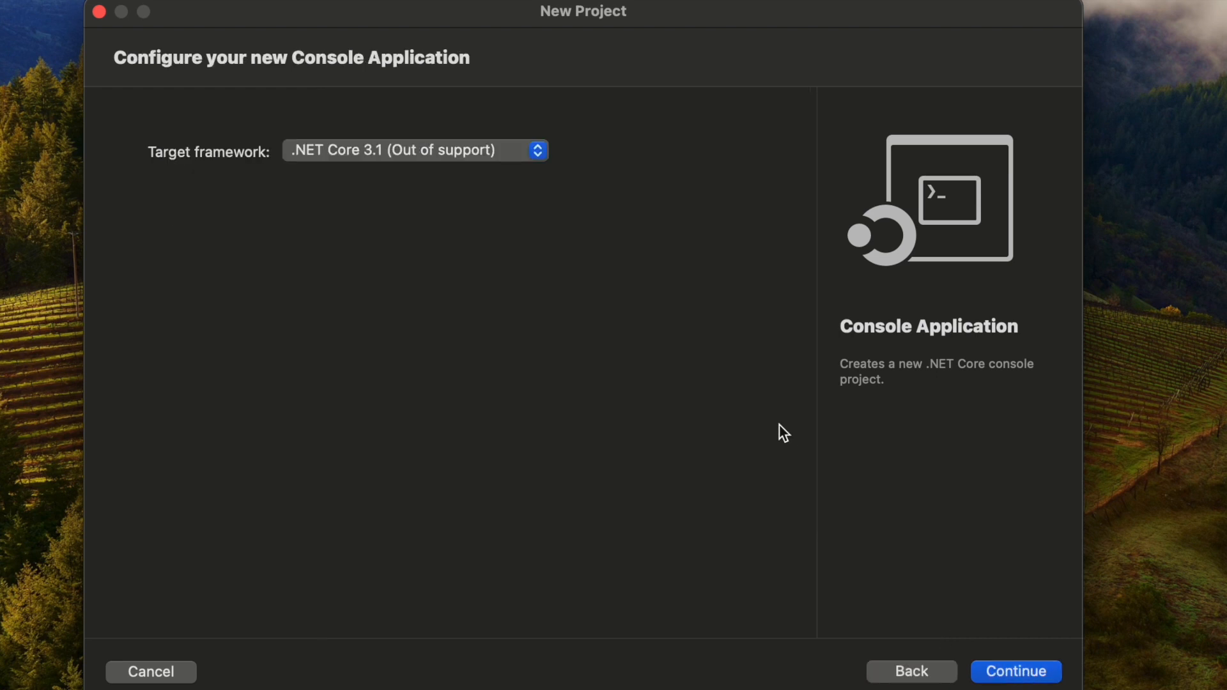
{"action": "left_click", "coordinate": [462, 158]}
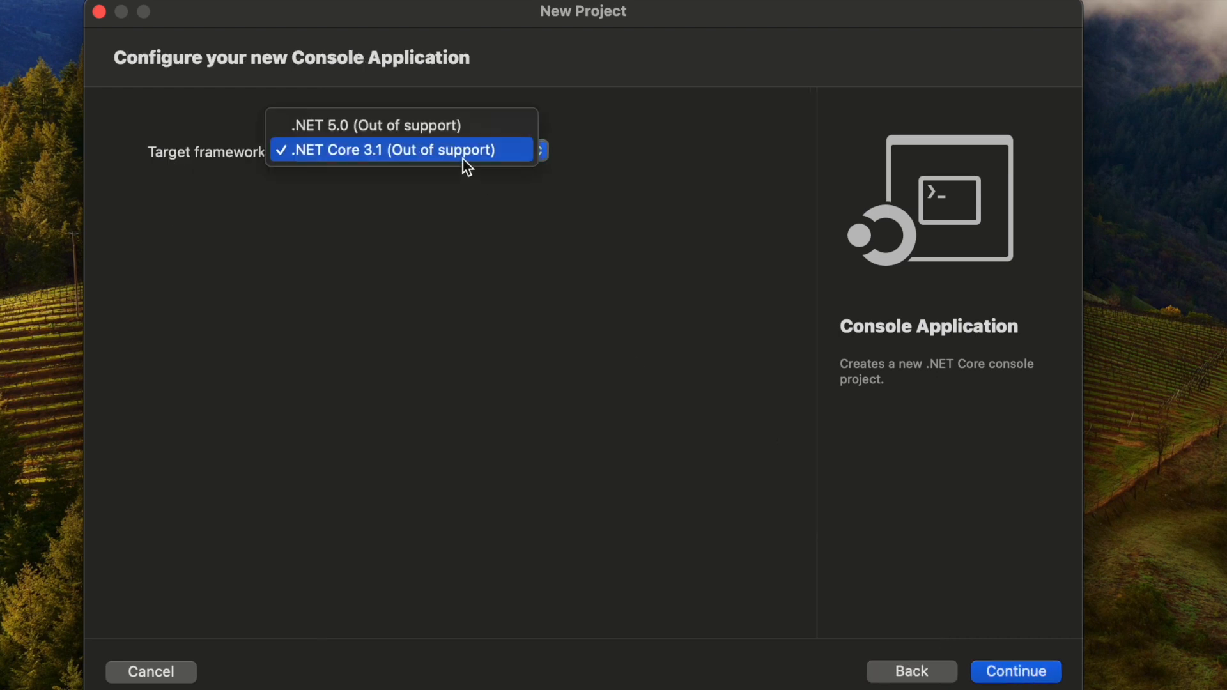
{"action": "left_click", "coordinate": [421, 133]}
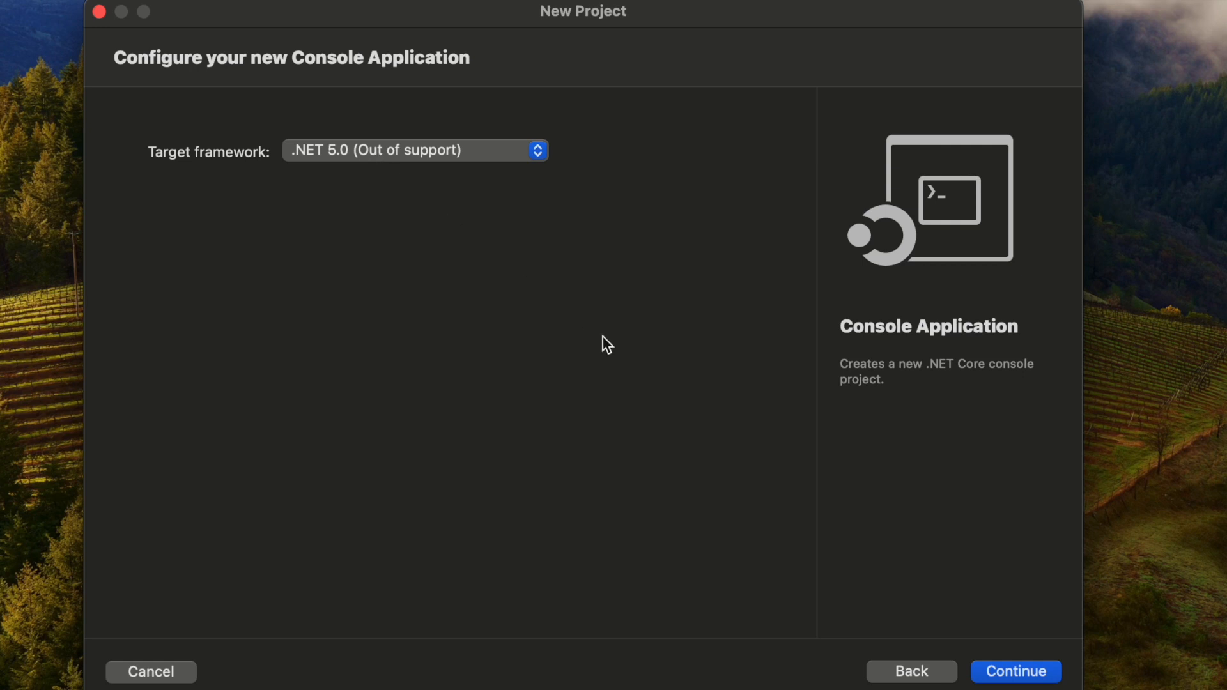
{"action": "left_click", "coordinate": [1017, 671]}
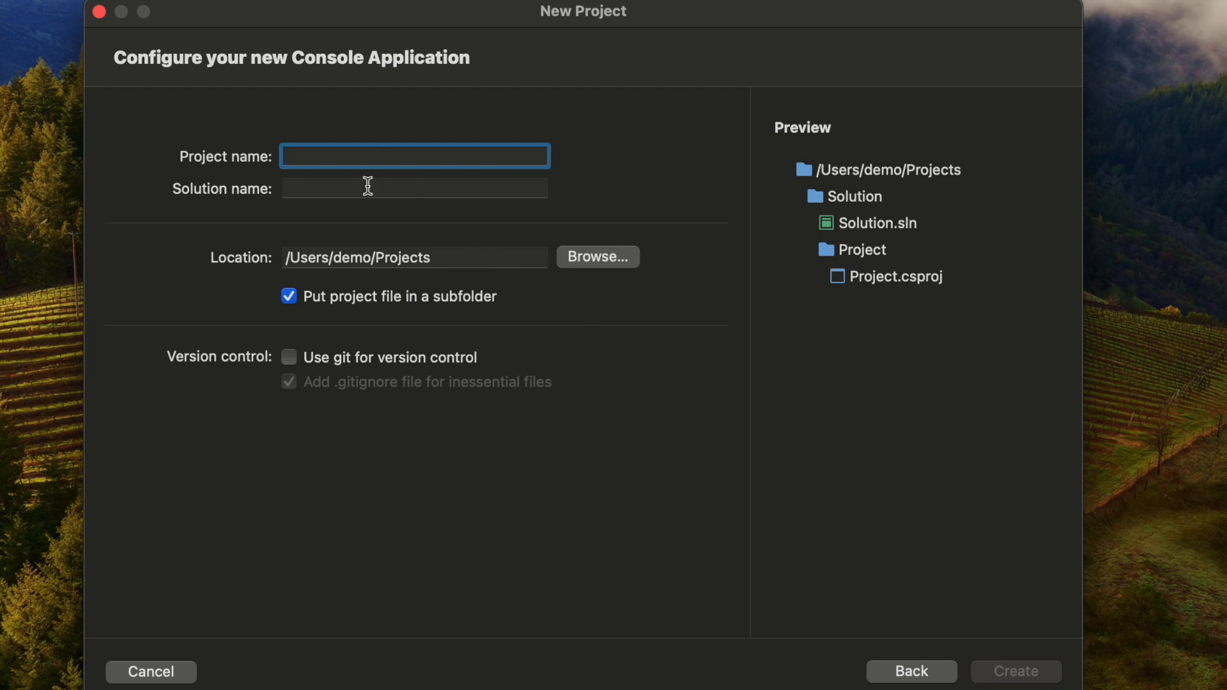
Step: Name the project Demo, store it in the Downloads folder, create it, and enlarge its window to fill the screen
{"action": "type", "text": "Demo"}
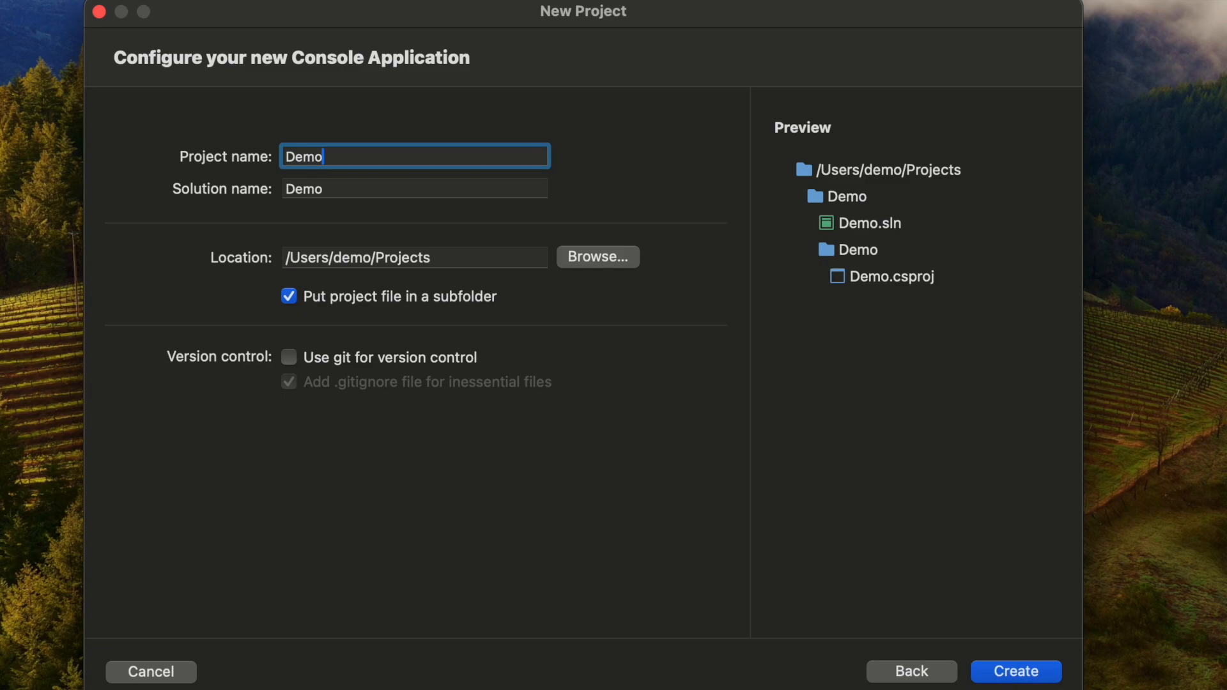
{"action": "left_click", "coordinate": [589, 250]}
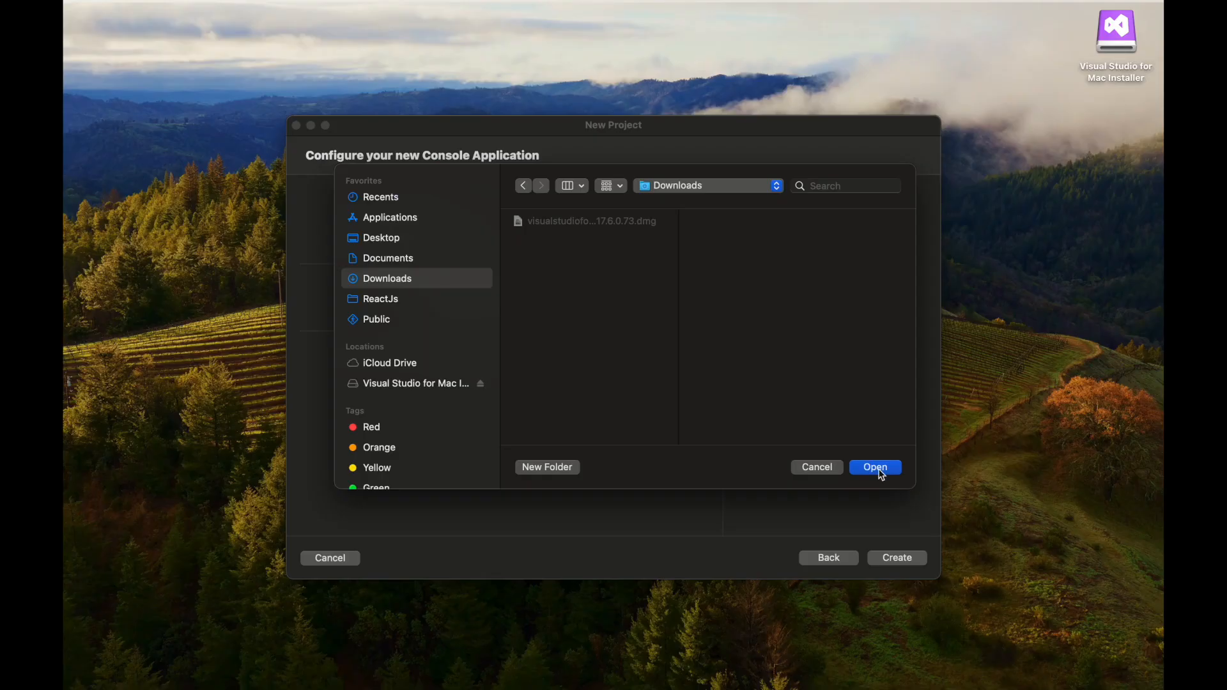
{"action": "left_click", "coordinate": [879, 472]}
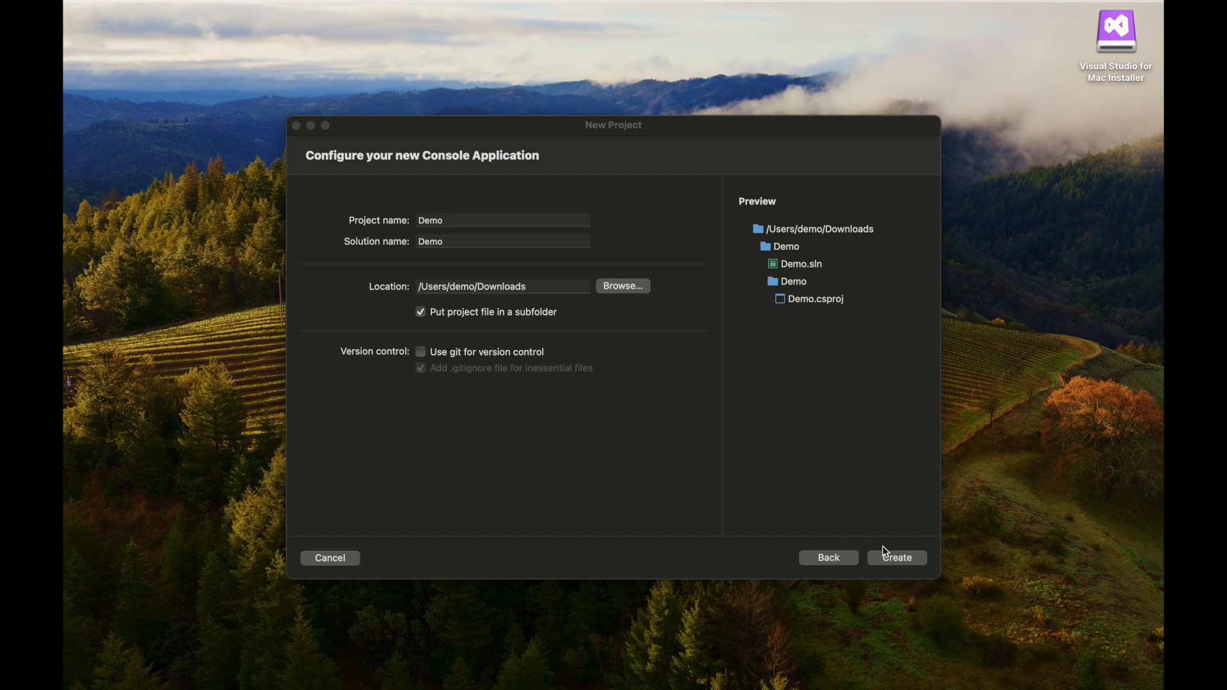
{"action": "left_click", "coordinate": [896, 555]}
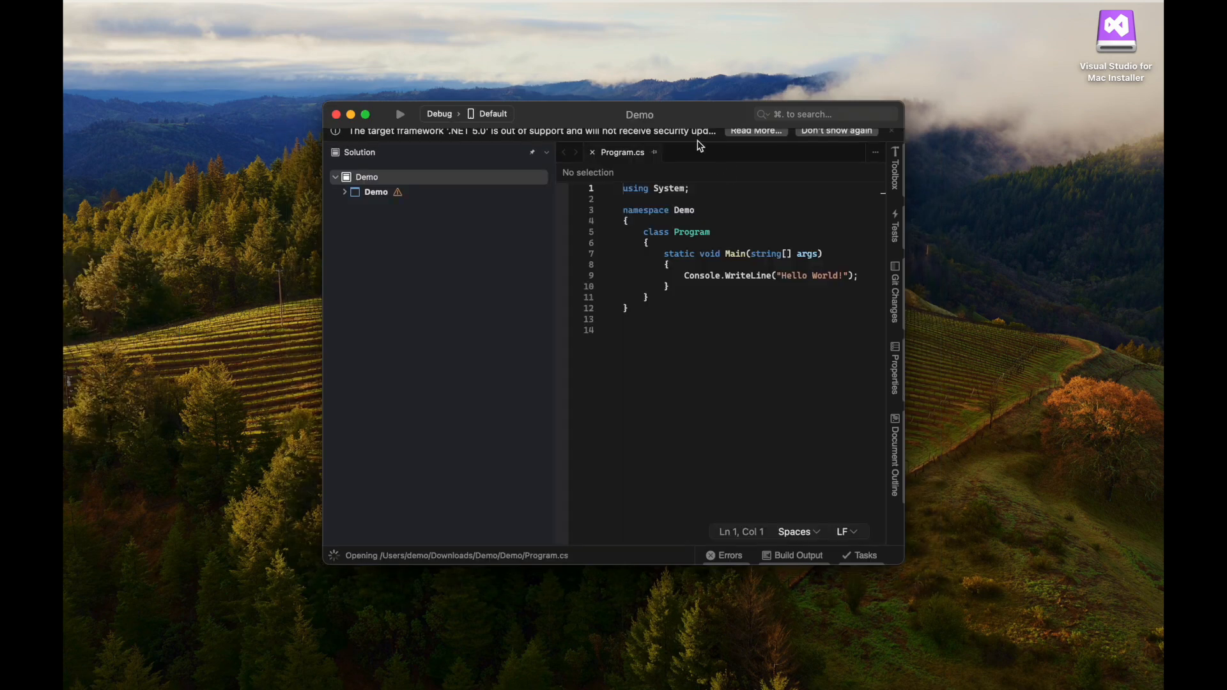
{"action": "double_click", "coordinate": [582, 116]}
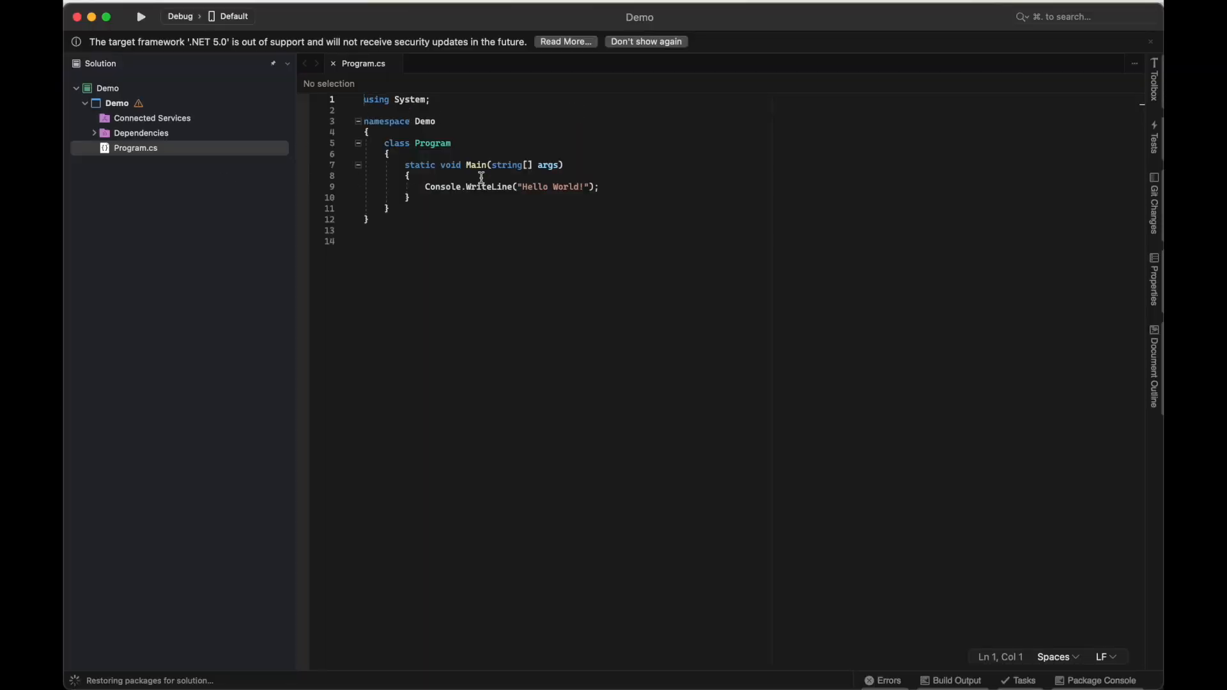
Step: Run the Demo project once, and run it again in Debug with a breakpoint on line 8 of Program.cs
{"action": "left_click", "coordinate": [143, 19]}
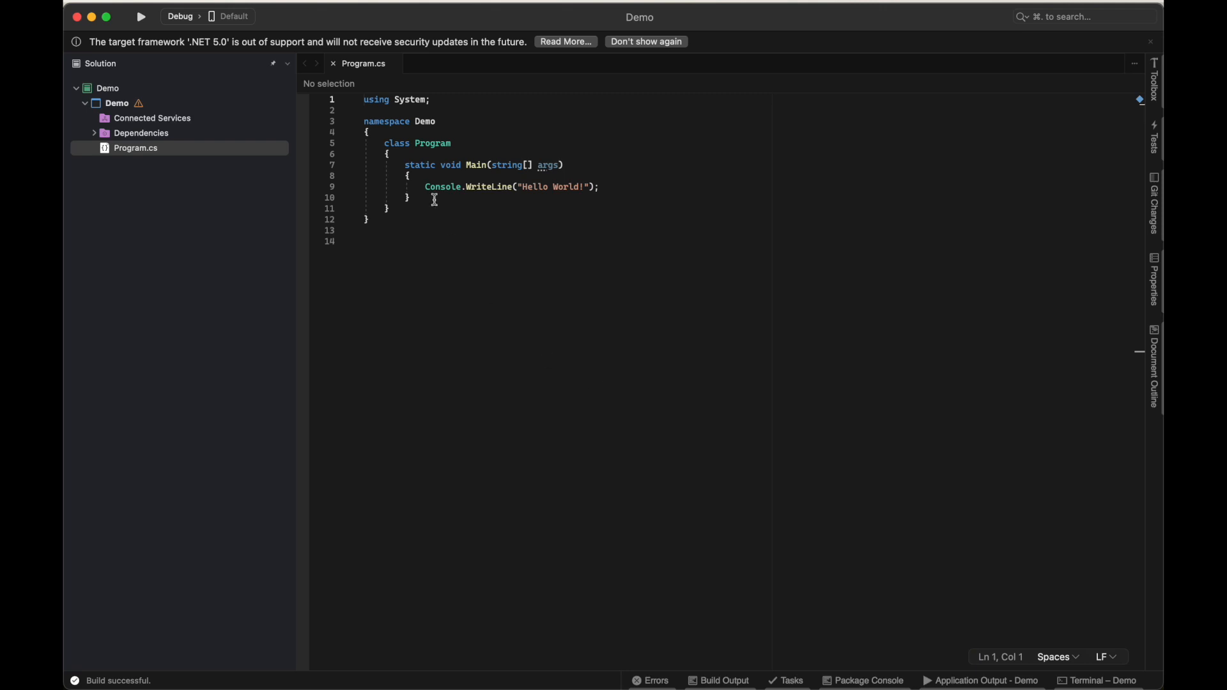
{"action": "left_click", "coordinate": [304, 177]}
{"action": "left_click", "coordinate": [143, 18]}
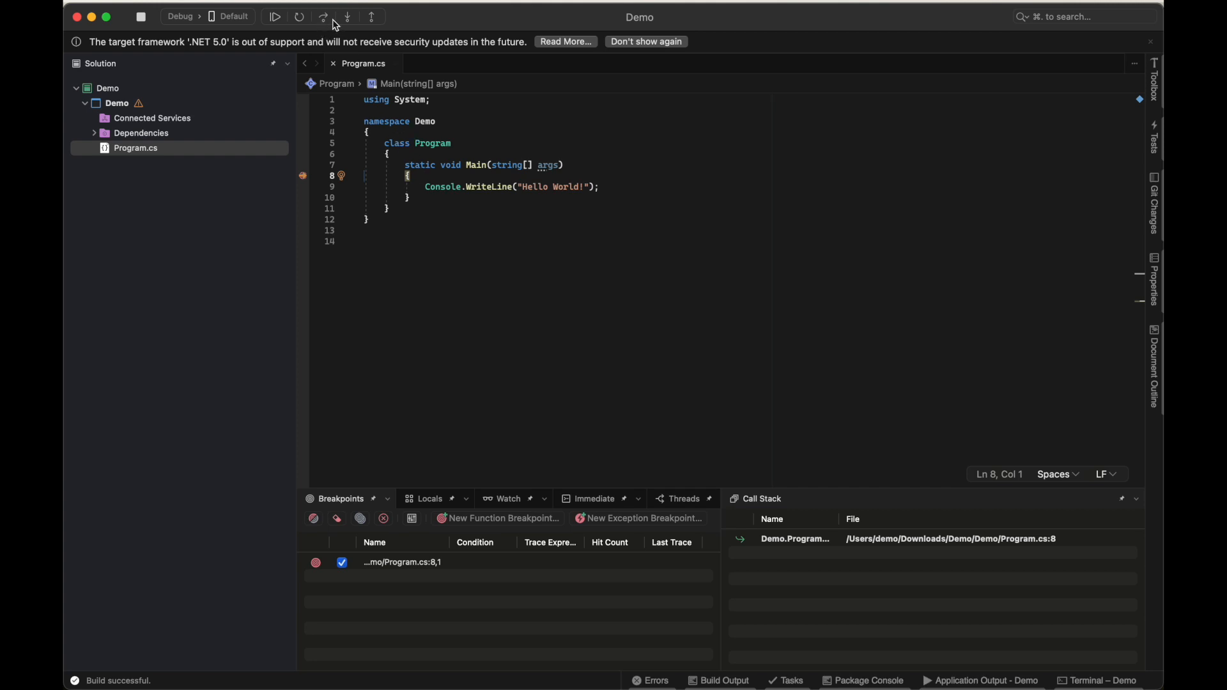
Step: Step into the code from the breakpoint line by line until the Main method ends
{"action": "left_click", "coordinate": [350, 19]}
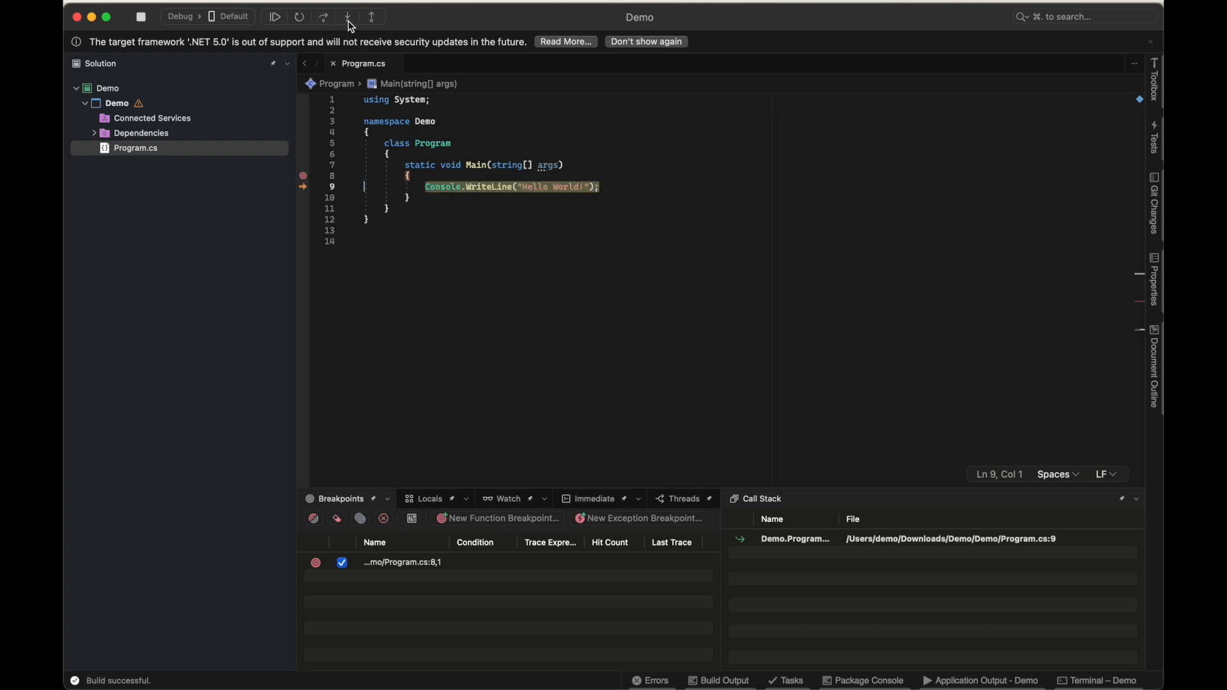
{"action": "left_click", "coordinate": [350, 23]}
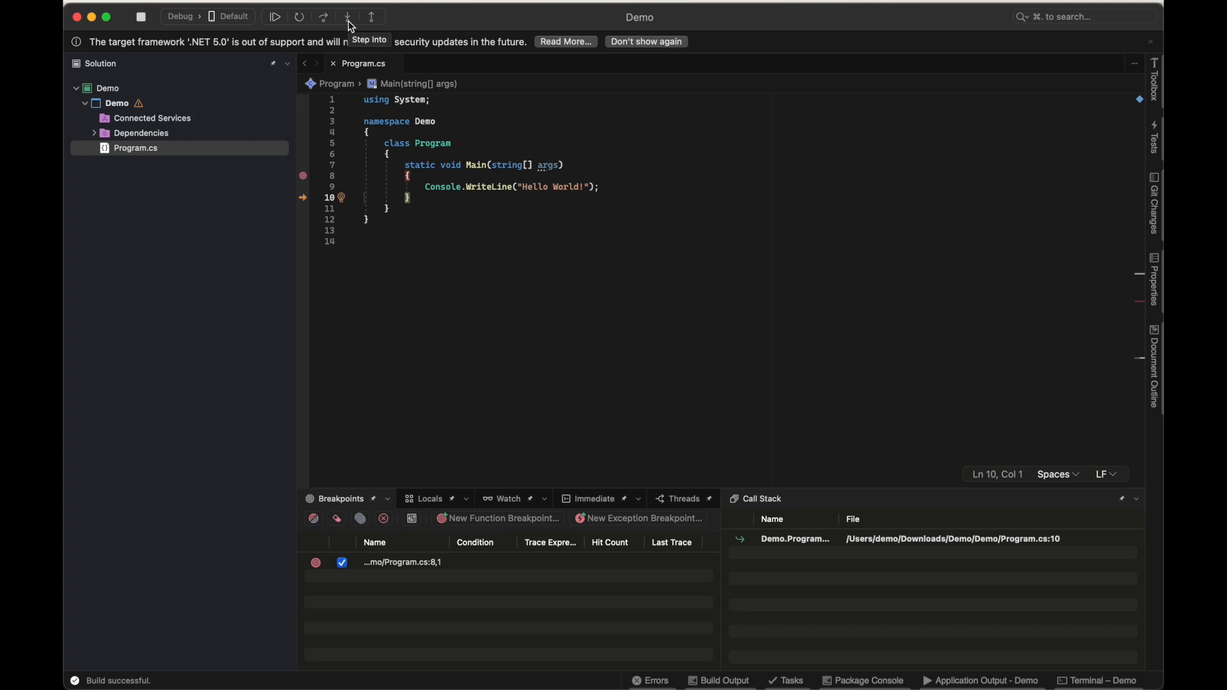
{"action": "left_click", "coordinate": [351, 25]}
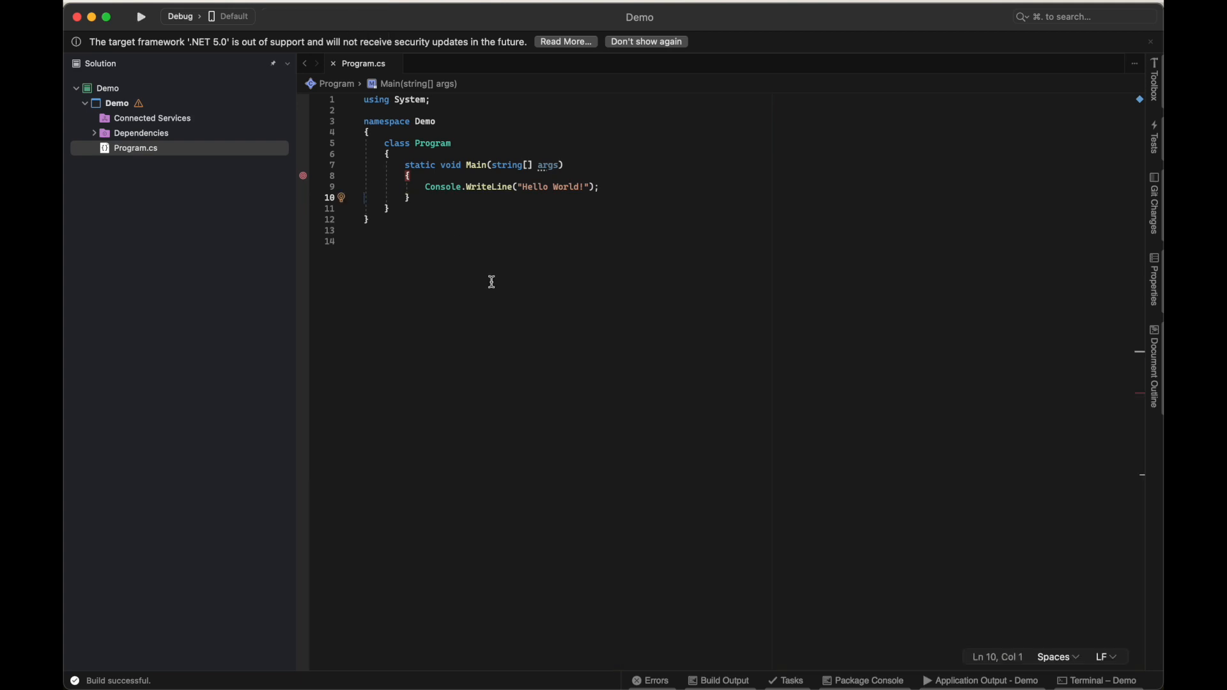
Step: Examine the Demo project's application output and its terminal output
{"action": "left_click", "coordinate": [935, 687]}
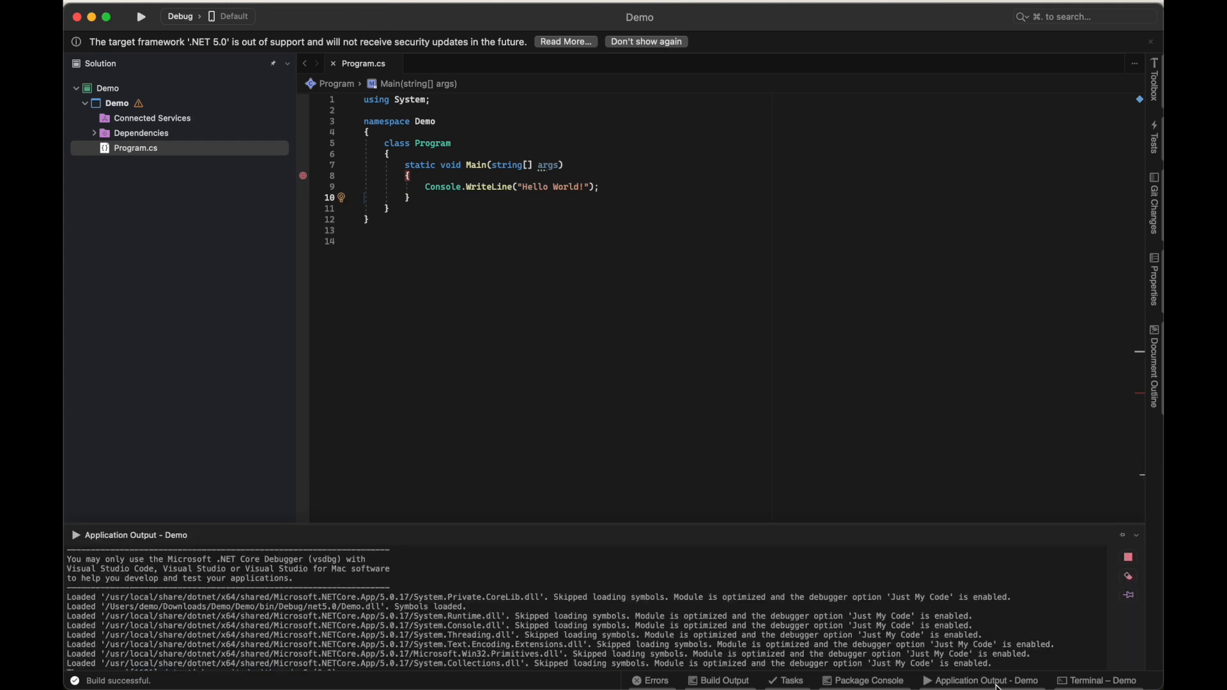
{"action": "scroll", "coordinate": [966, 628], "scroll_direction": "down", "scroll_amount": 2}
{"action": "left_click", "coordinate": [1097, 684]}
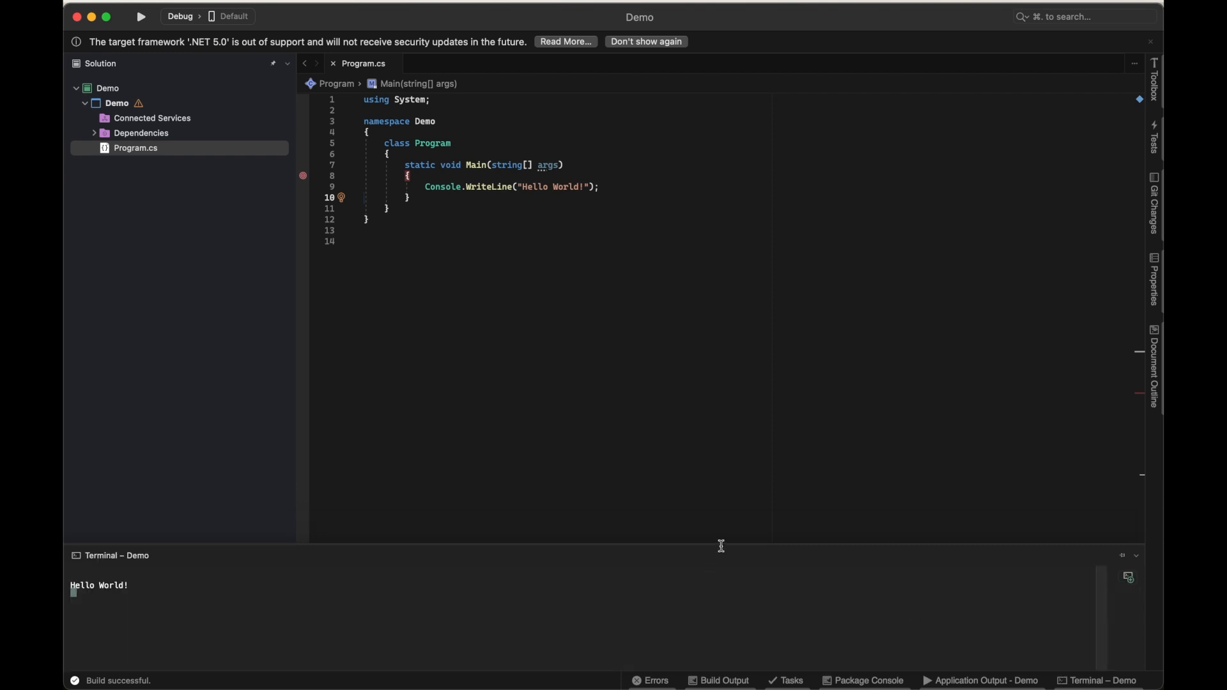
Step: Enlarge the terminal area, start debugging the Demo project again, and dock its floating terminal window
{"action": "left_click_drag", "start_coordinate": [722, 545], "coordinate": [721, 429]}
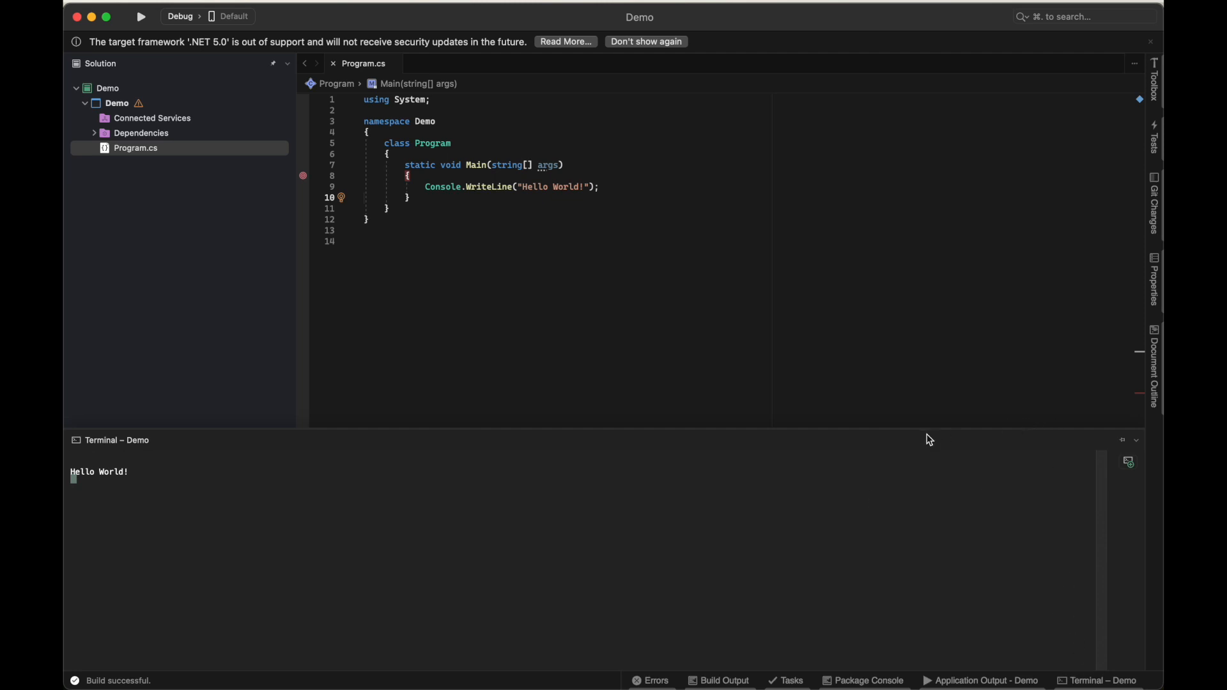
{"action": "left_click_drag", "start_coordinate": [927, 437], "coordinate": [926, 330]}
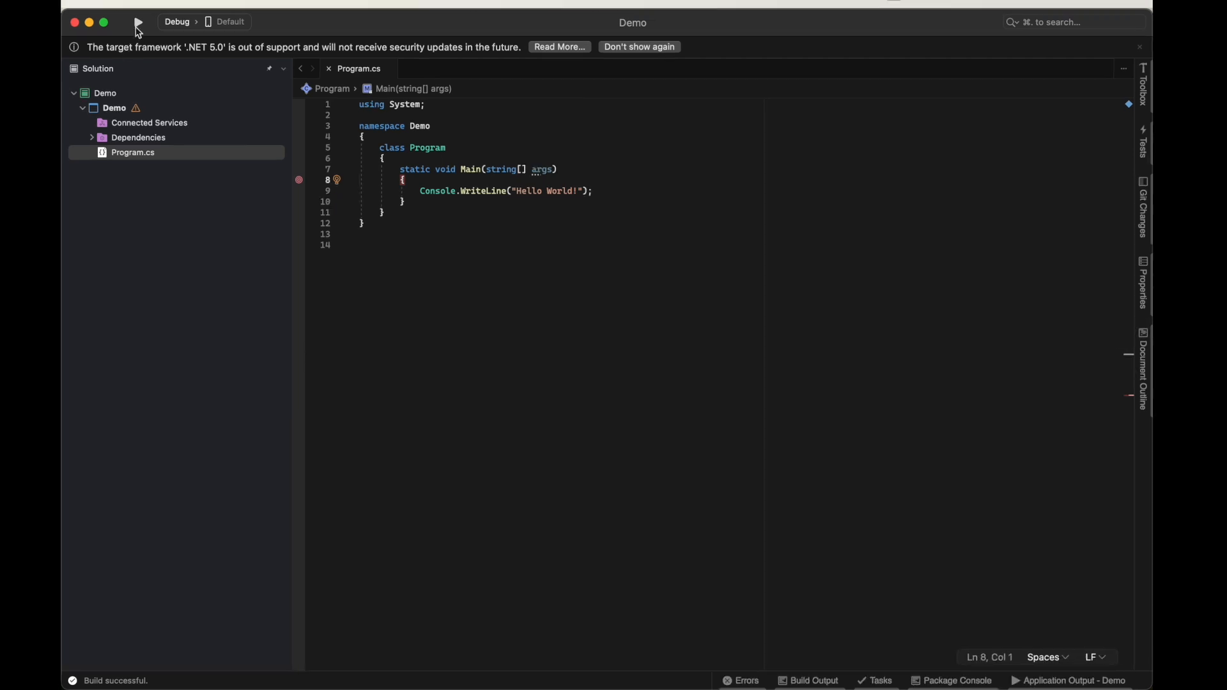
{"action": "left_click", "coordinate": [140, 26]}
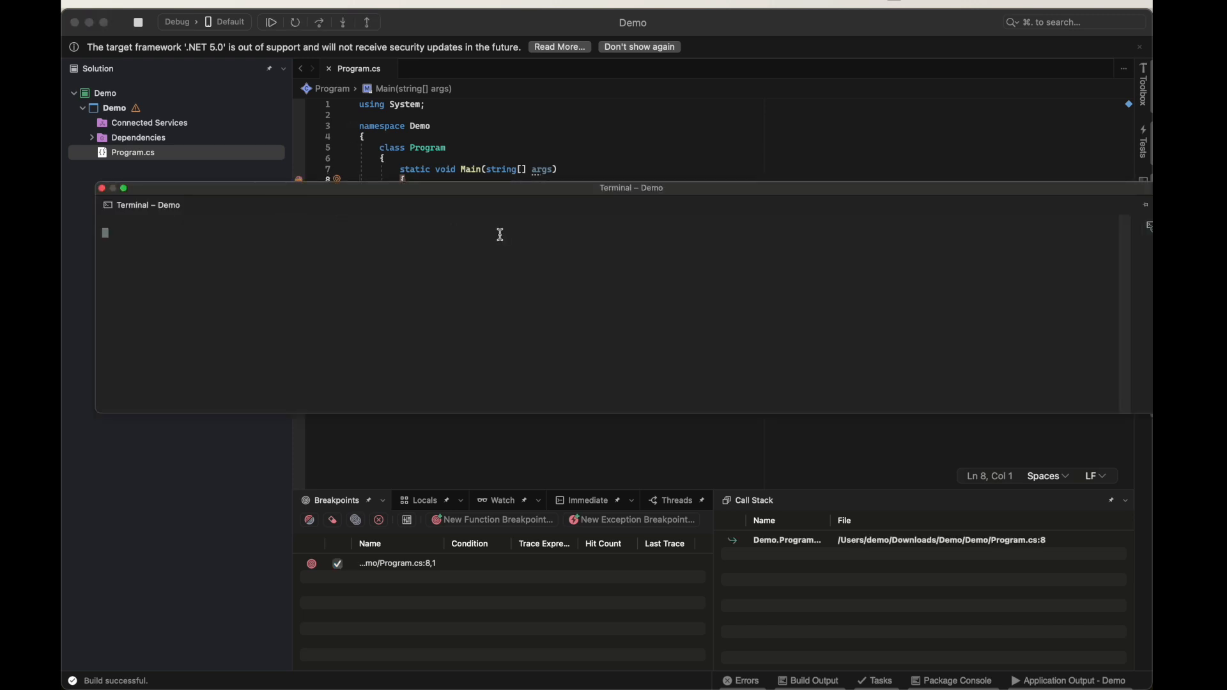
{"action": "left_click_drag", "start_coordinate": [976, 203], "coordinate": [921, 260]}
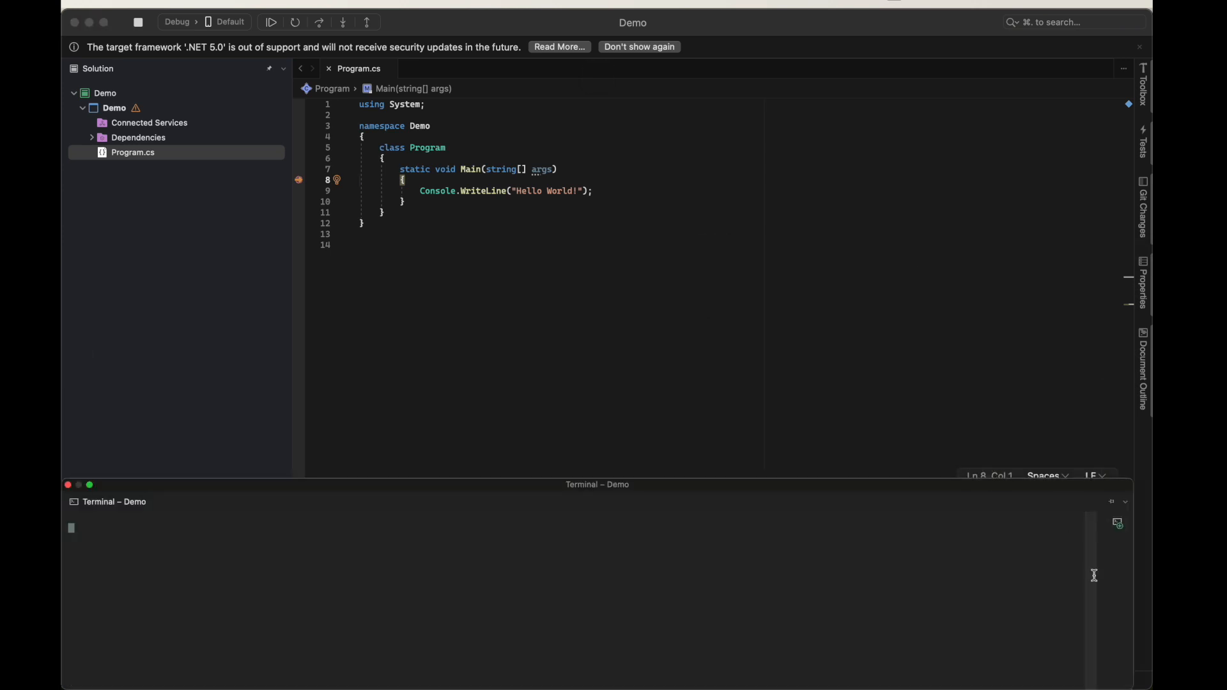
{"action": "left_click", "coordinate": [1127, 504]}
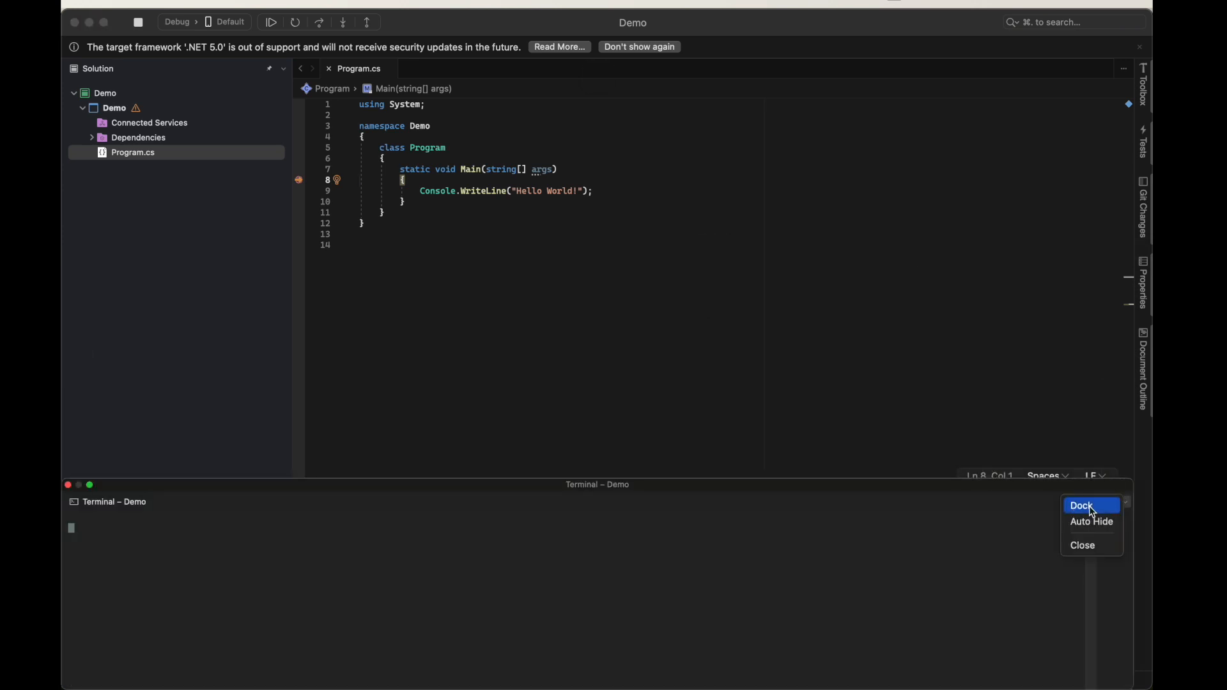
{"action": "left_click", "coordinate": [1095, 506]}
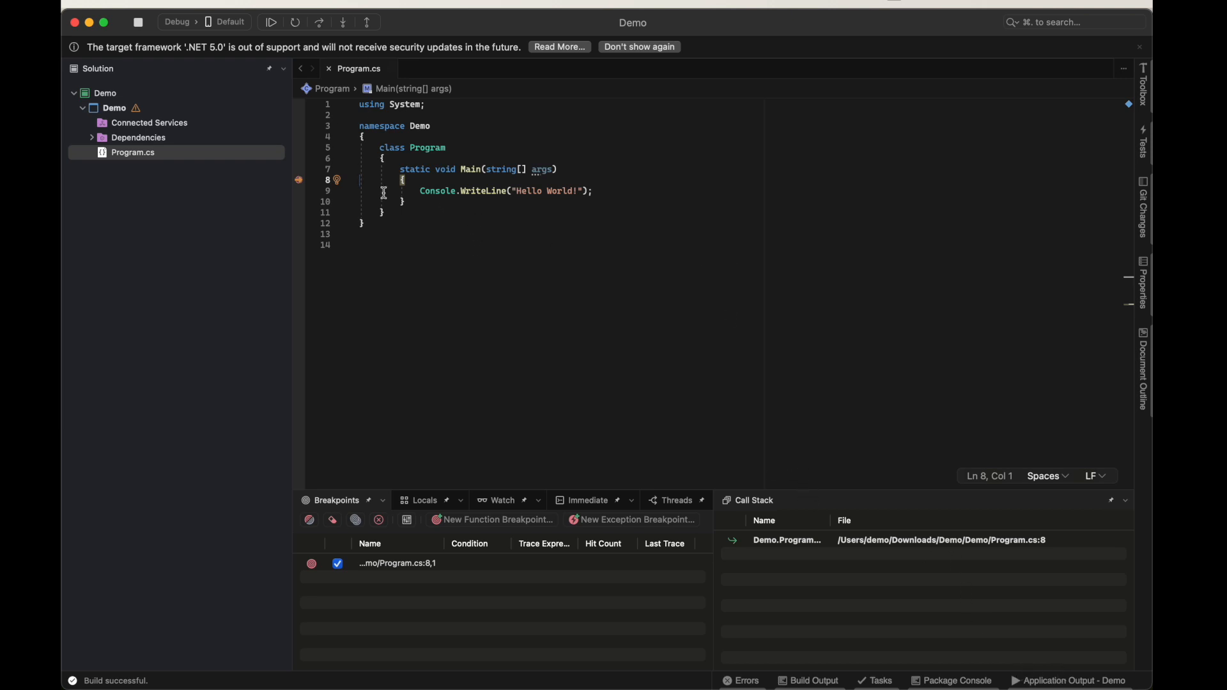
Step: Remove the breakpoint on line 8 of Program.cs, continue the program to its end, and close the floating terminal
{"action": "left_click", "coordinate": [302, 183]}
{"action": "left_click", "coordinate": [273, 25]}
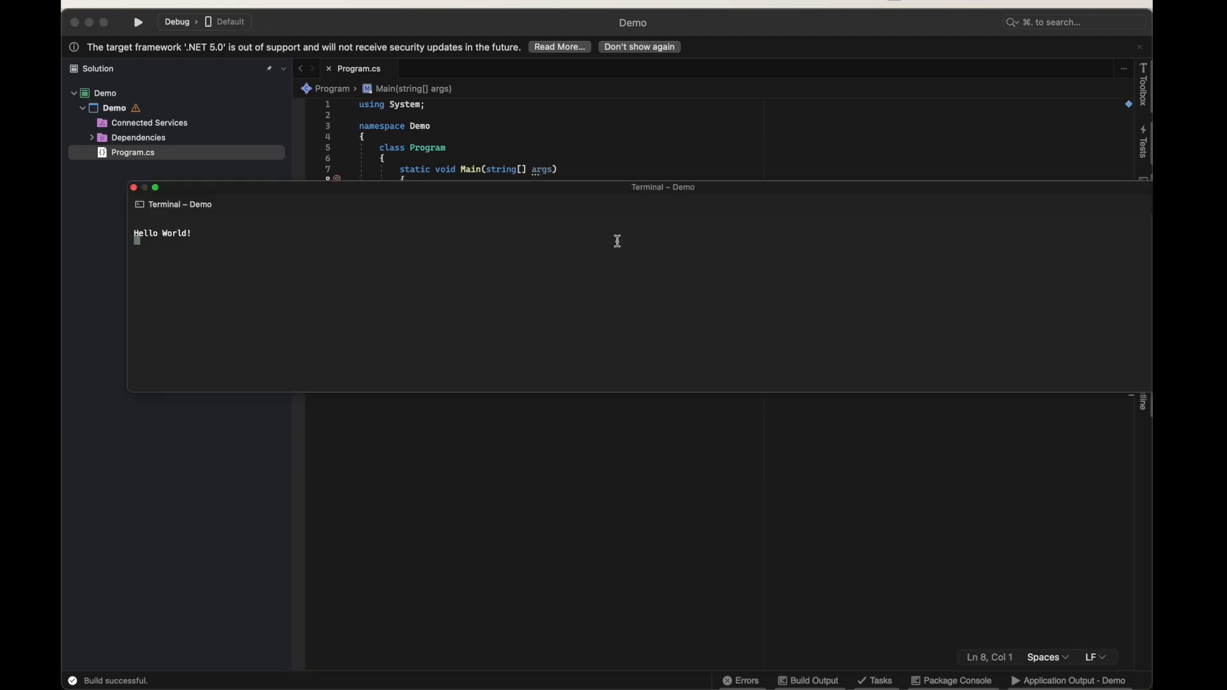
{"action": "left_click_drag", "start_coordinate": [525, 197], "coordinate": [455, 194]}
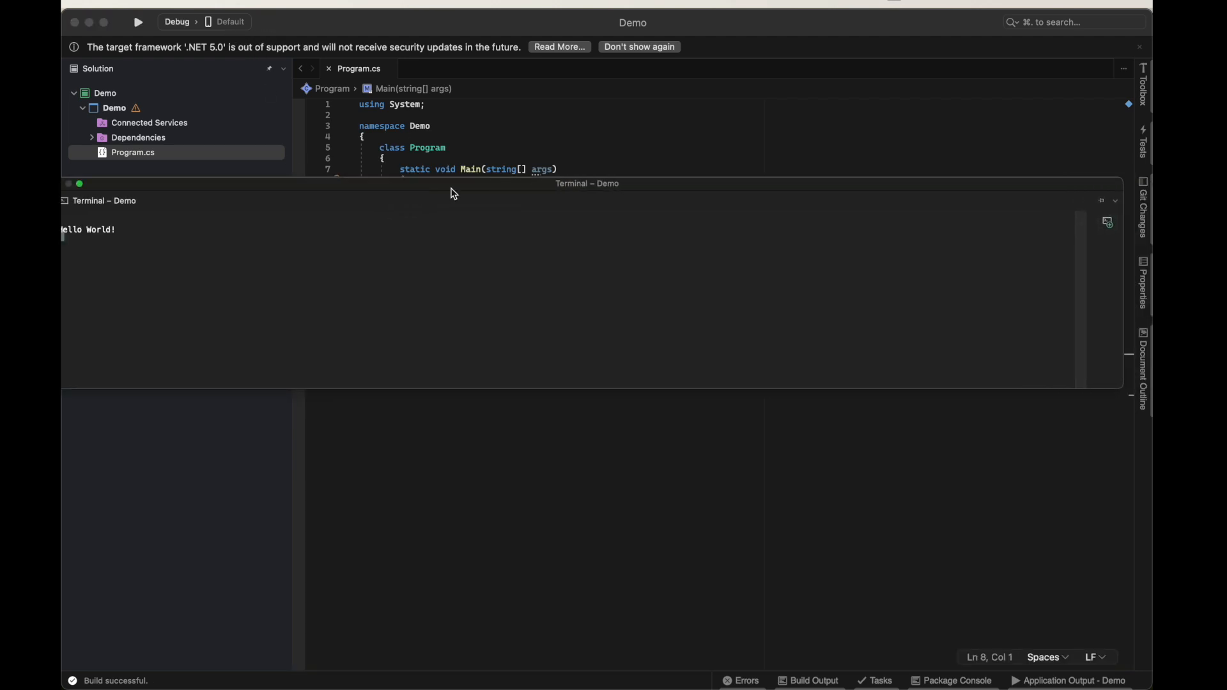
{"action": "left_click", "coordinate": [1115, 203]}
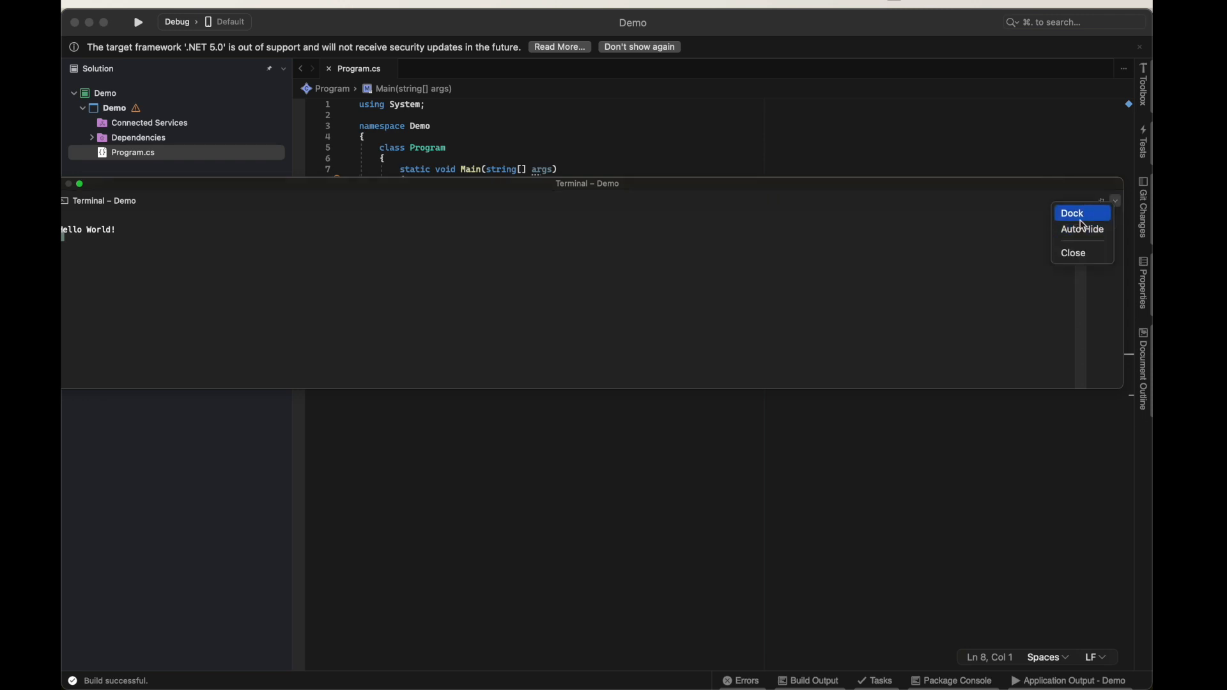
{"action": "left_click", "coordinate": [1078, 253]}
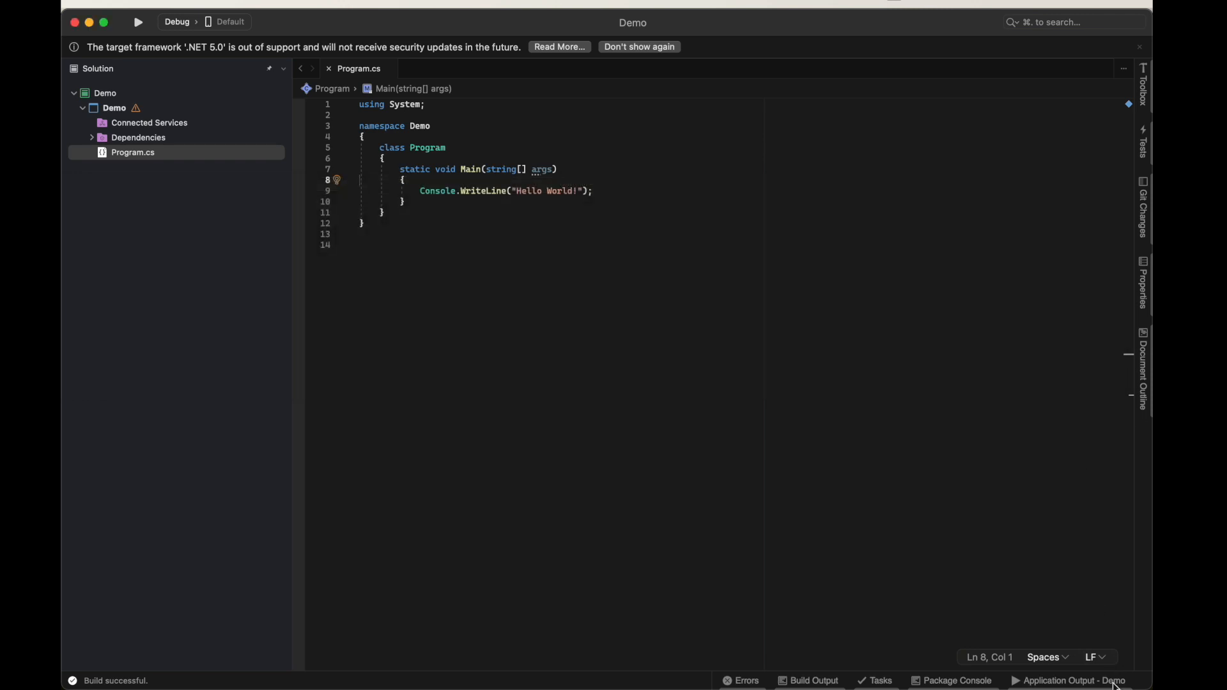
{"action": "mouse_move", "coordinate": [1128, 686]}
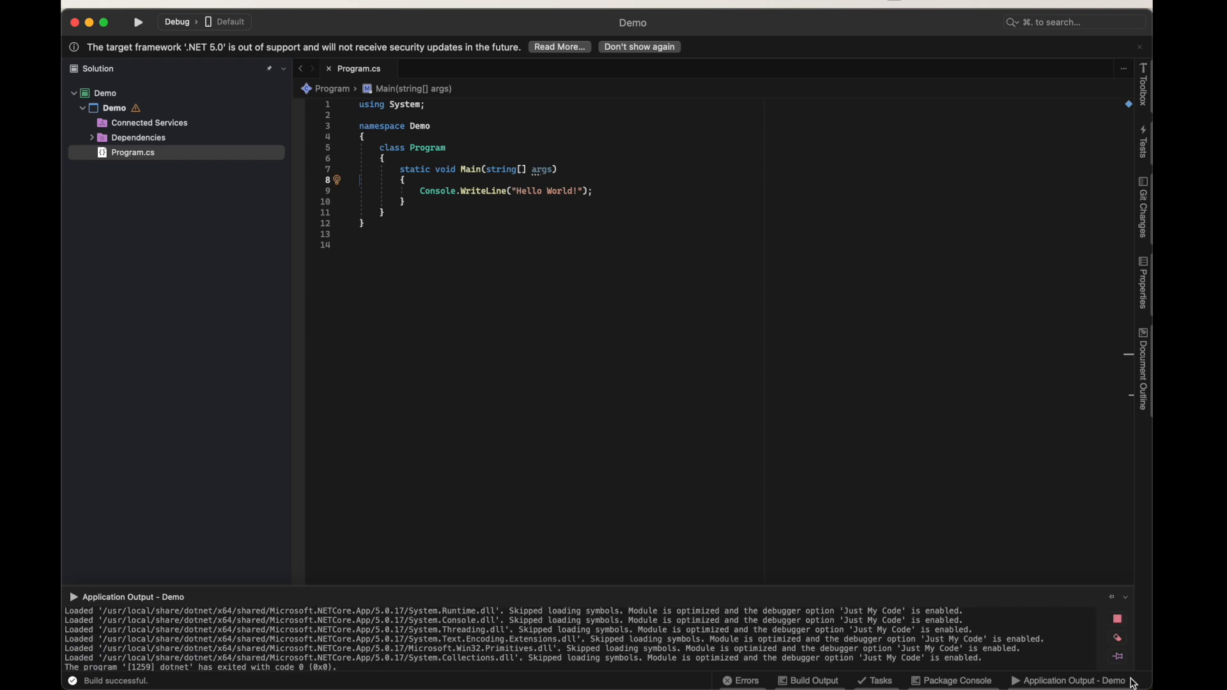
Step: Add the statement Console.ReadLine(); on a new line below the Hello World output statement in Main
{"action": "left_click", "coordinate": [600, 193]}
{"action": "key", "text": "Return"}
{"action": "type", "text": "Console"}
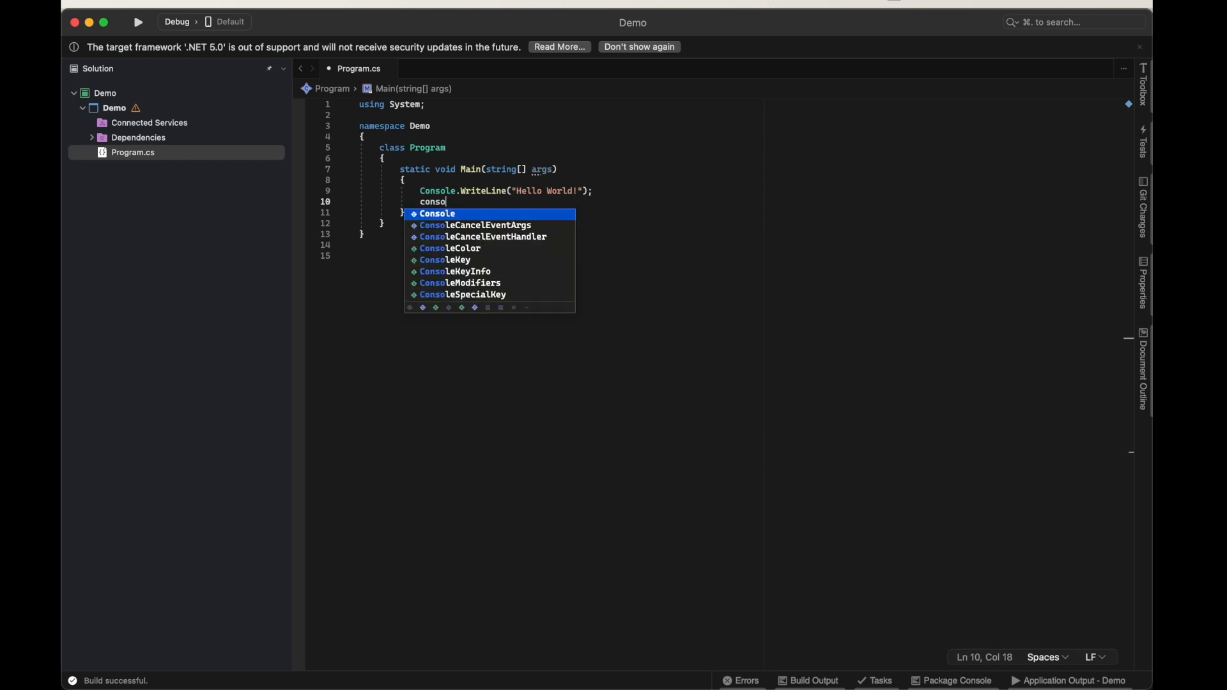
{"action": "type", "text": ".rea"}
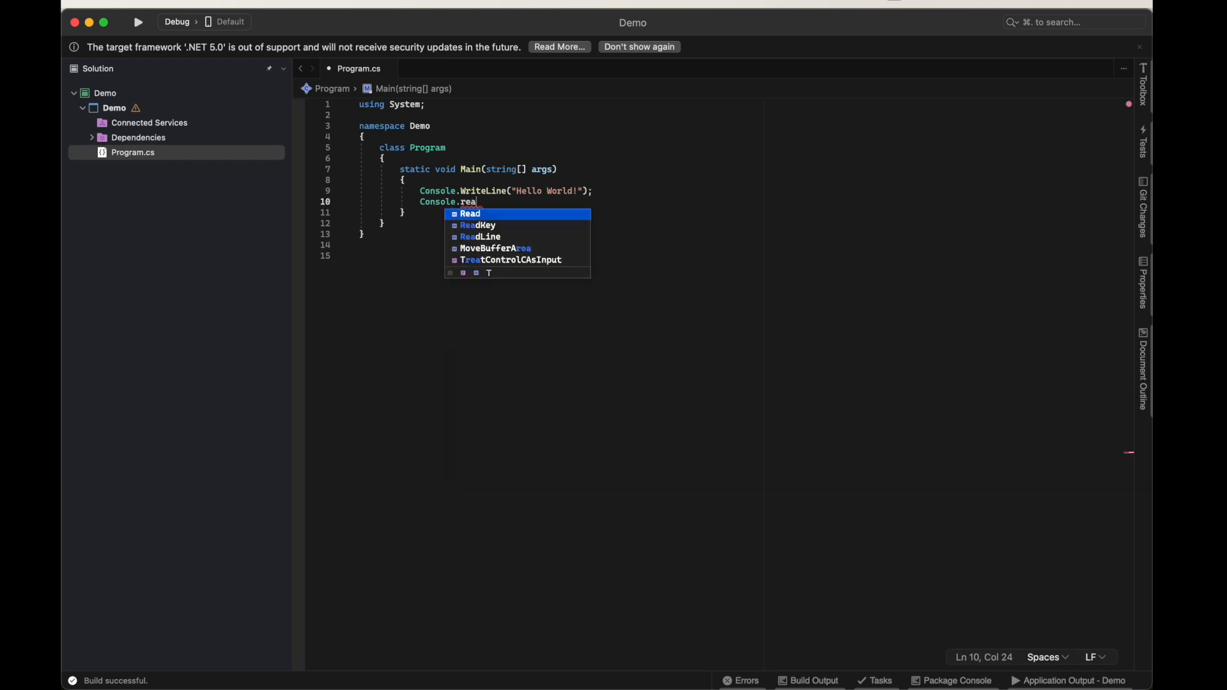
{"action": "type", "text": "dLine"}
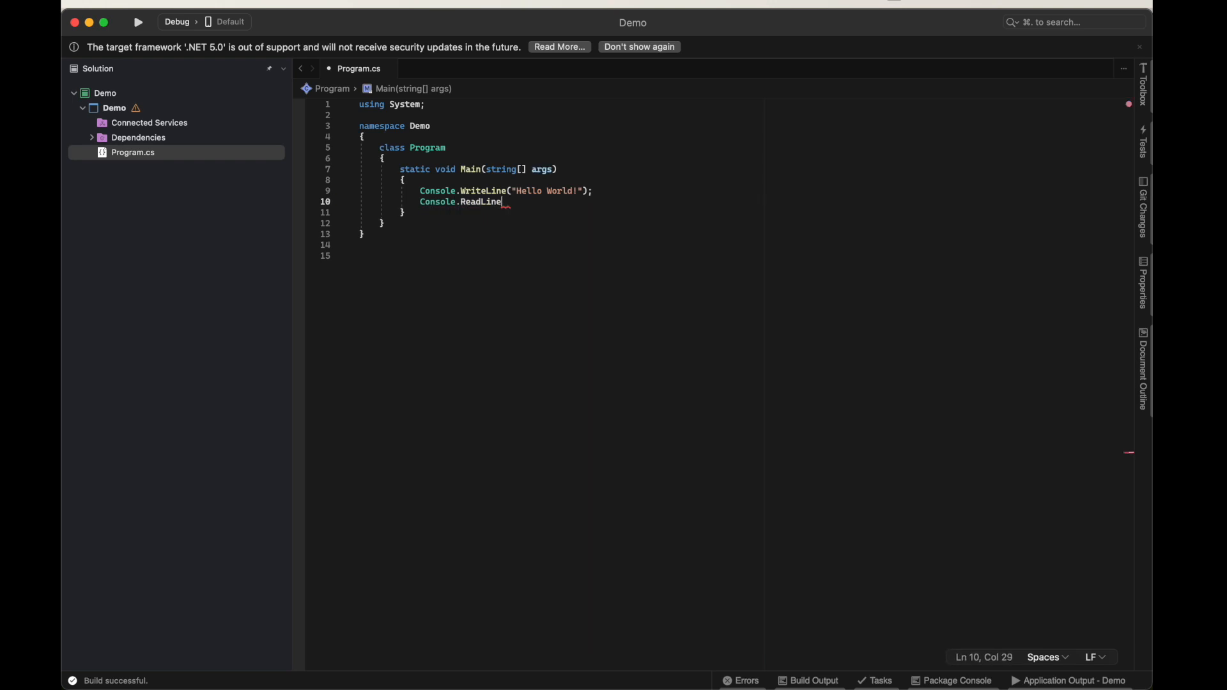
{"action": "type", "text": "();"}
Step: Run the Demo project in Debug to check its output in the docked terminal, and stop the program
{"action": "left_click", "coordinate": [138, 22]}
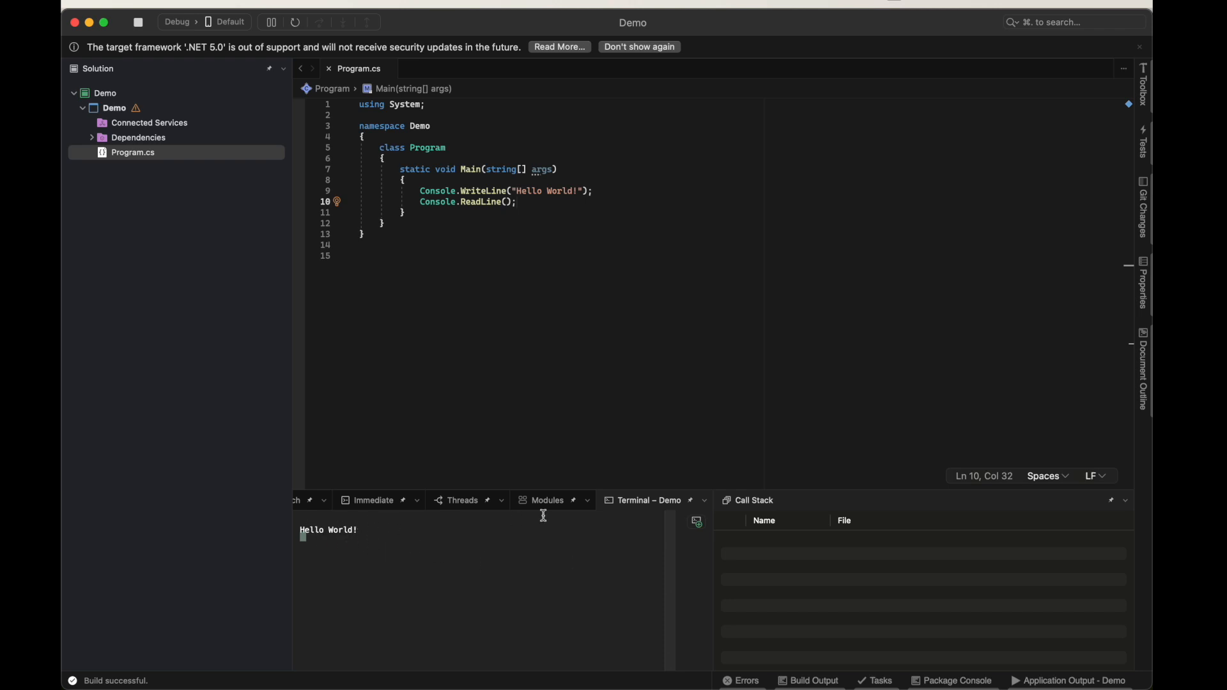
{"action": "left_click", "coordinate": [566, 291]}
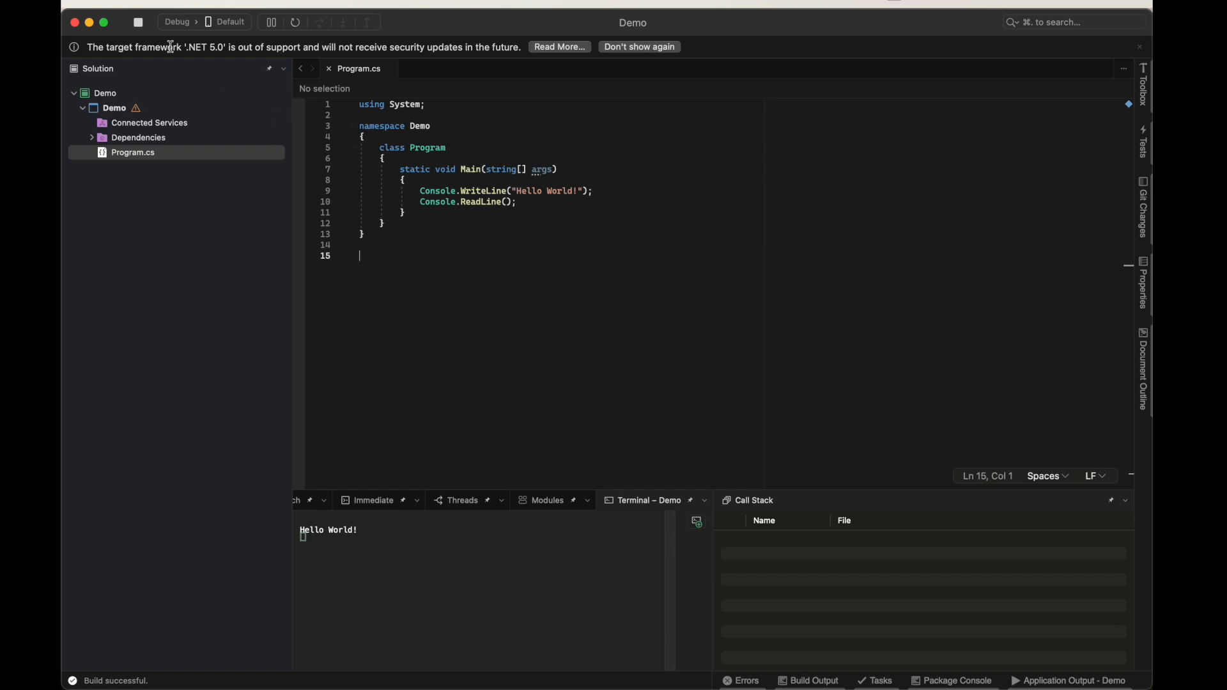
{"action": "left_click", "coordinate": [139, 24]}
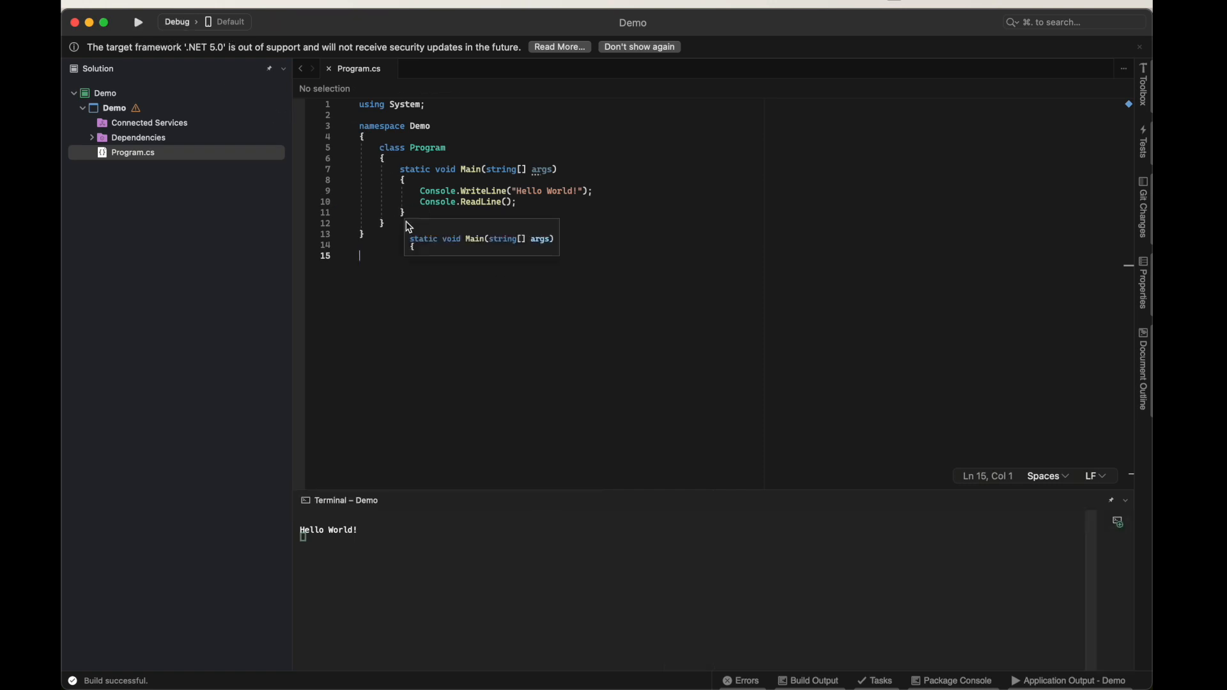
{"action": "left_click", "coordinate": [366, 214]}
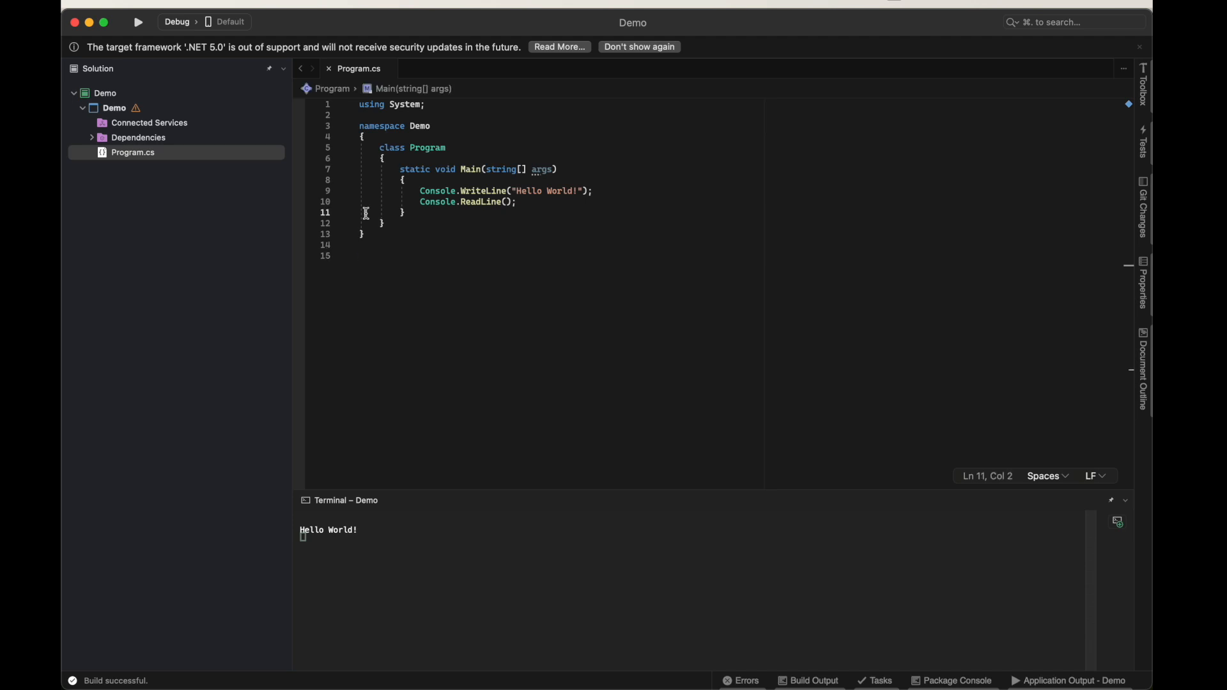
{"action": "left_click", "coordinate": [440, 224]}
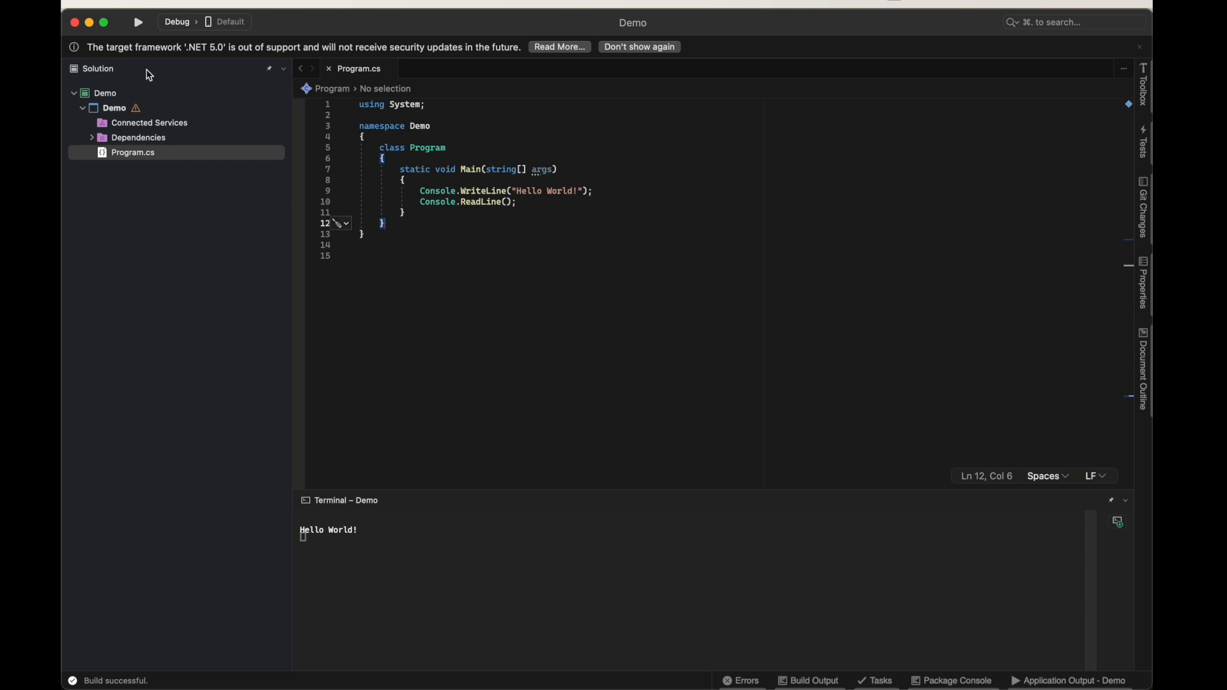
Step: Start a new C# Console Application project and set its target framework to .NET 5.0
{"action": "left_click", "coordinate": [190, 3]}
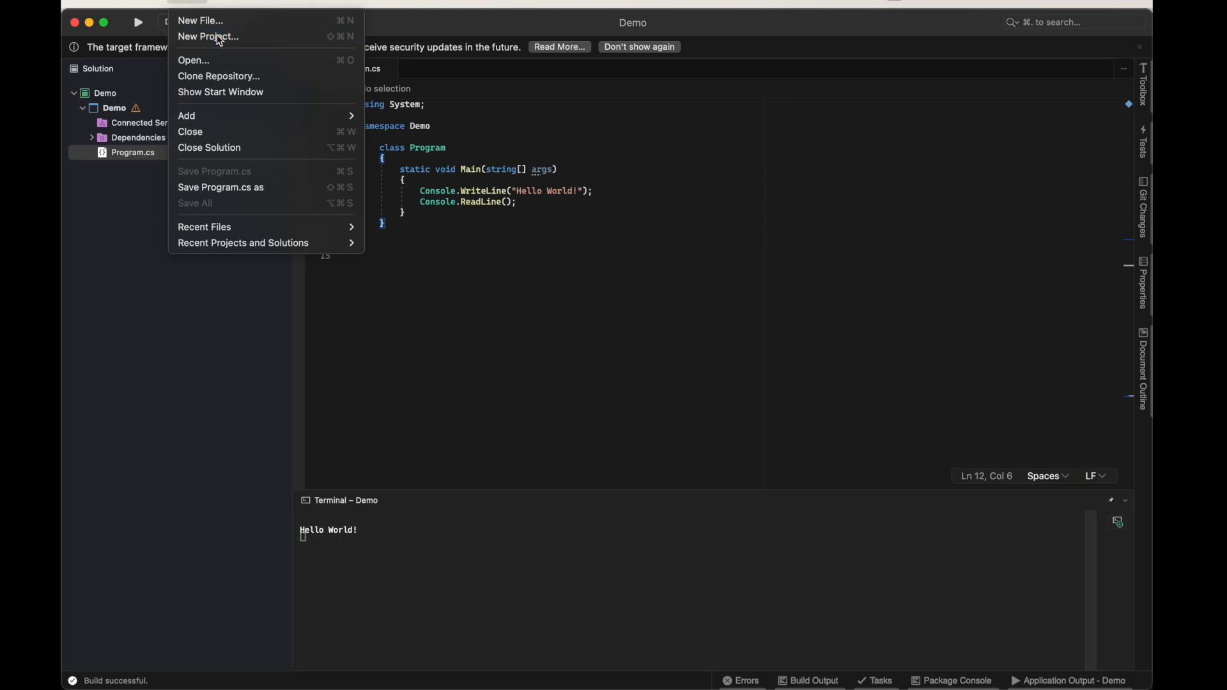
{"action": "left_click", "coordinate": [220, 38]}
{"action": "left_click", "coordinate": [528, 235]}
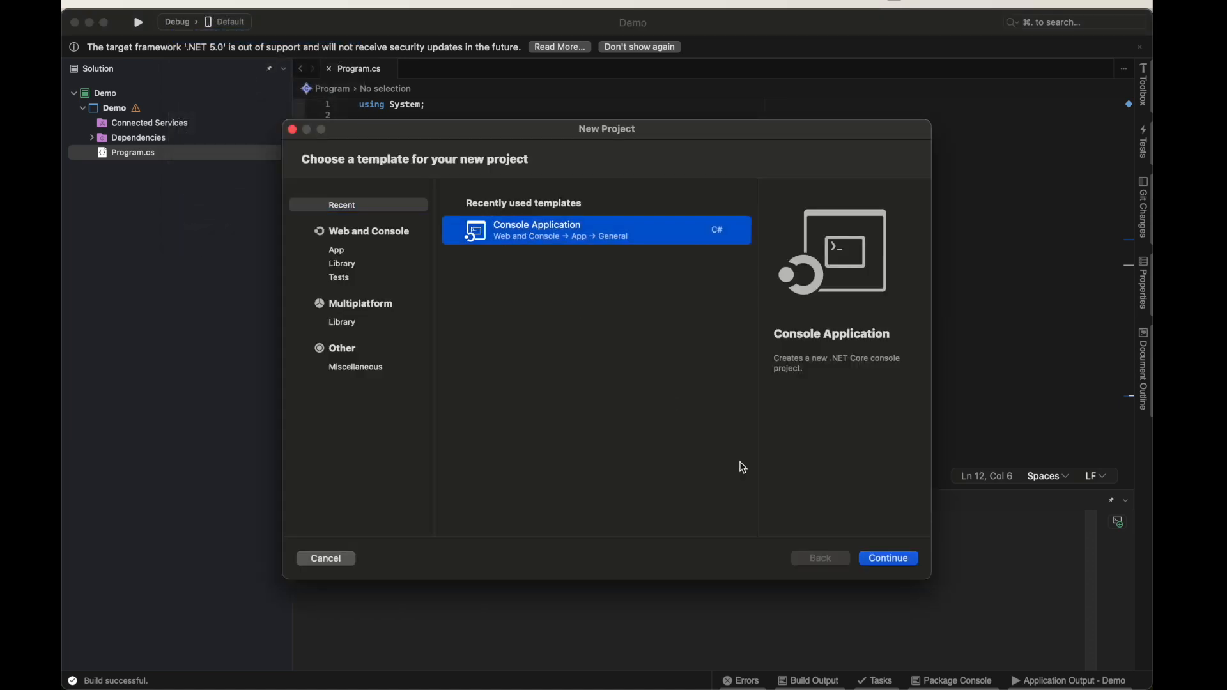
{"action": "left_click", "coordinate": [897, 566]}
{"action": "left_click", "coordinate": [496, 223]}
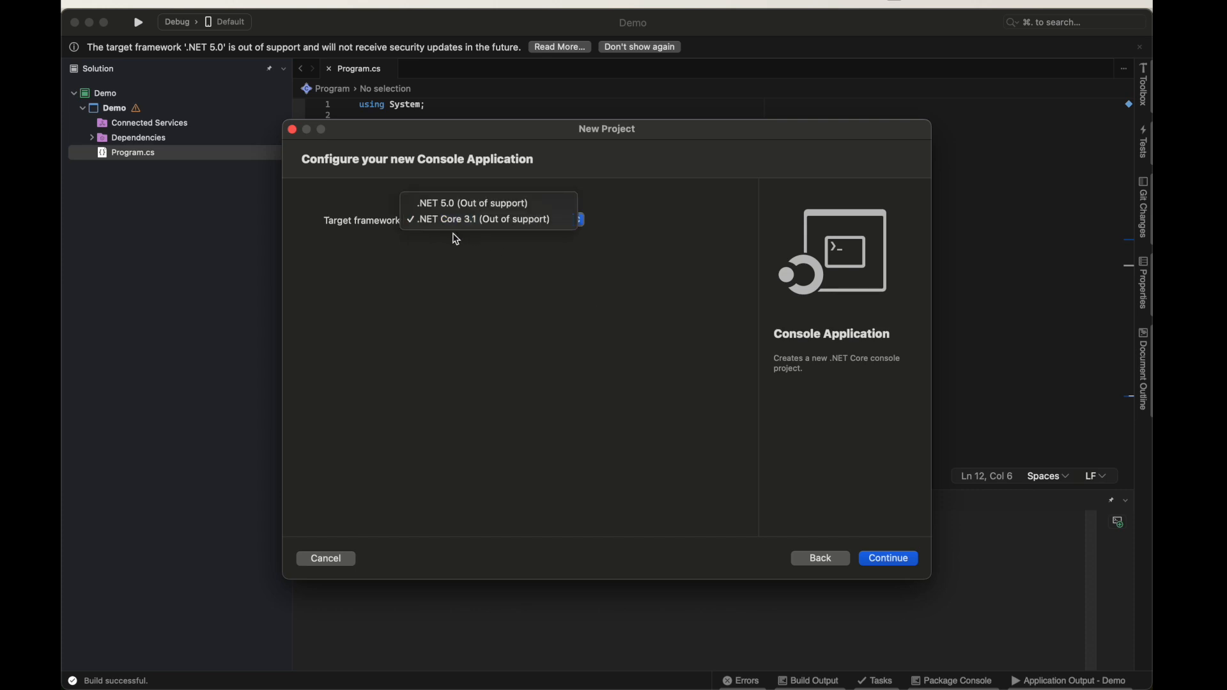
{"action": "left_click", "coordinate": [470, 208]}
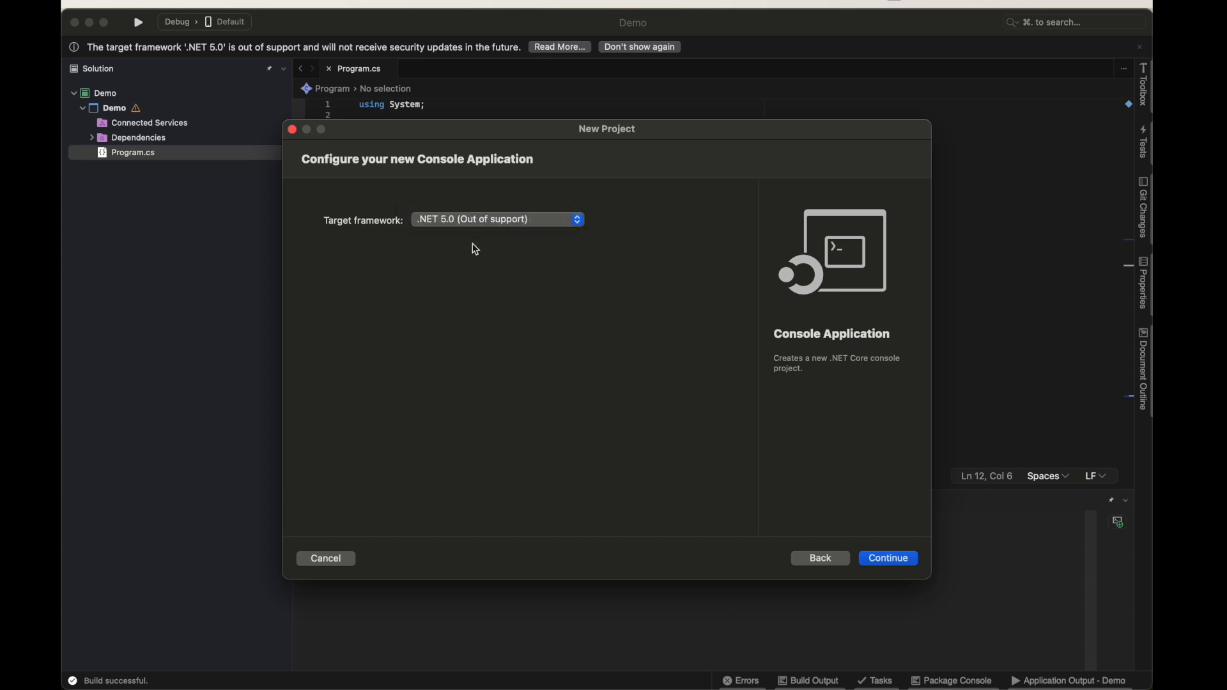